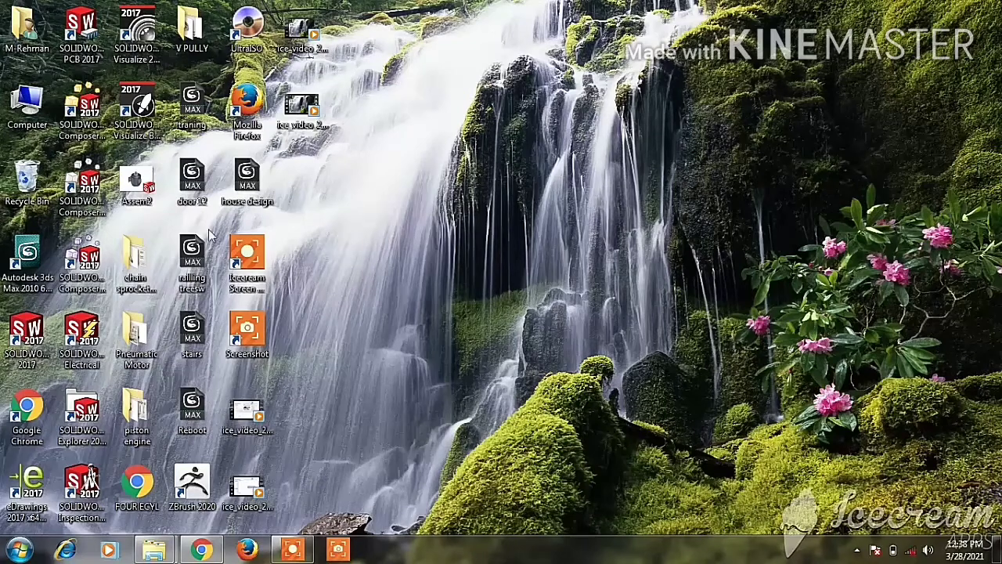
Step: Launch SOLIDWORKS 2017 from its desktop shortcut and wait for the start window
click(27, 332)
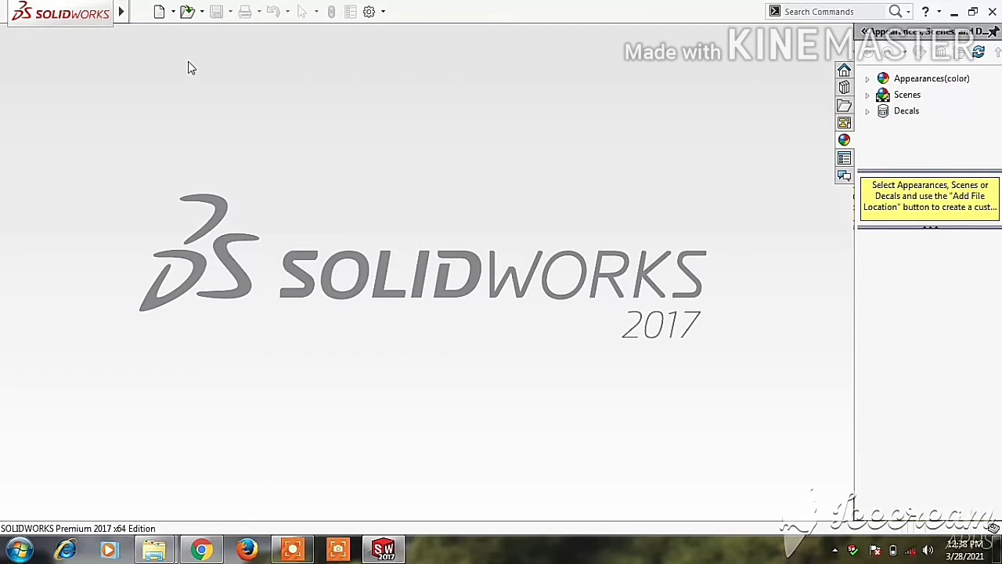
Step: Create a new Part document, Part1, from the New SOLIDWORKS Document dialog
click(159, 13)
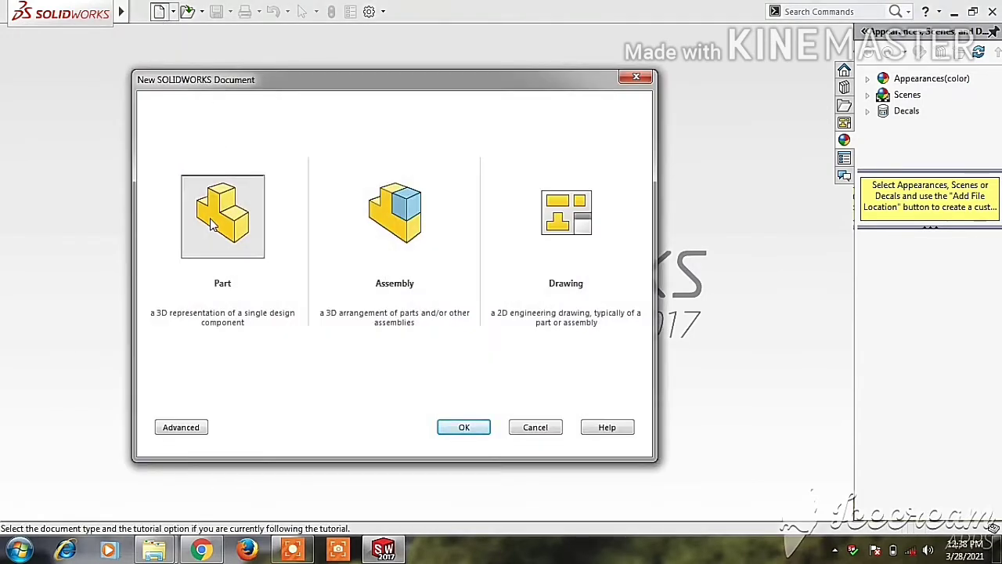
click(474, 427)
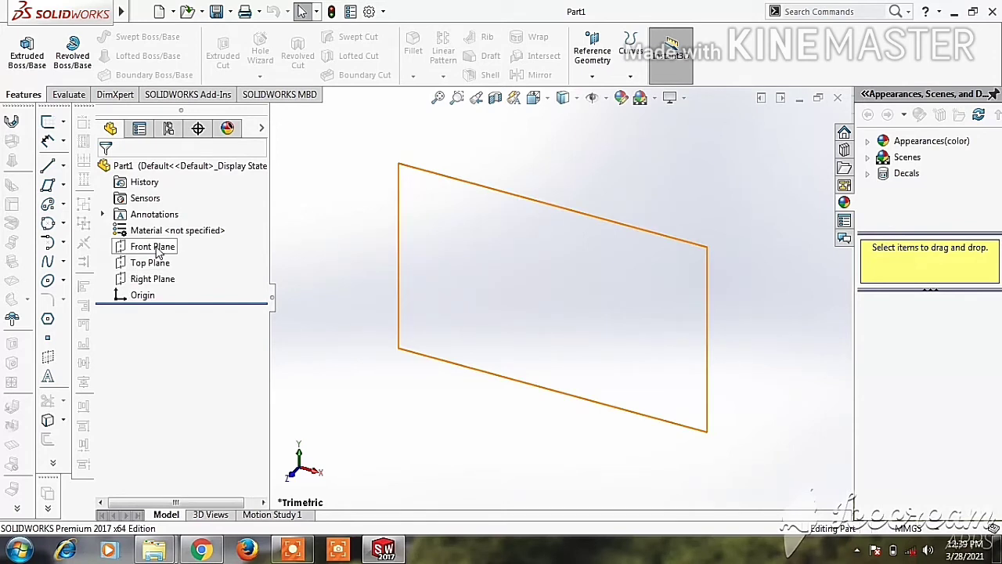
Step: Open Sketch1 on the Front Plane and set the background scene to Plain White
click(157, 249)
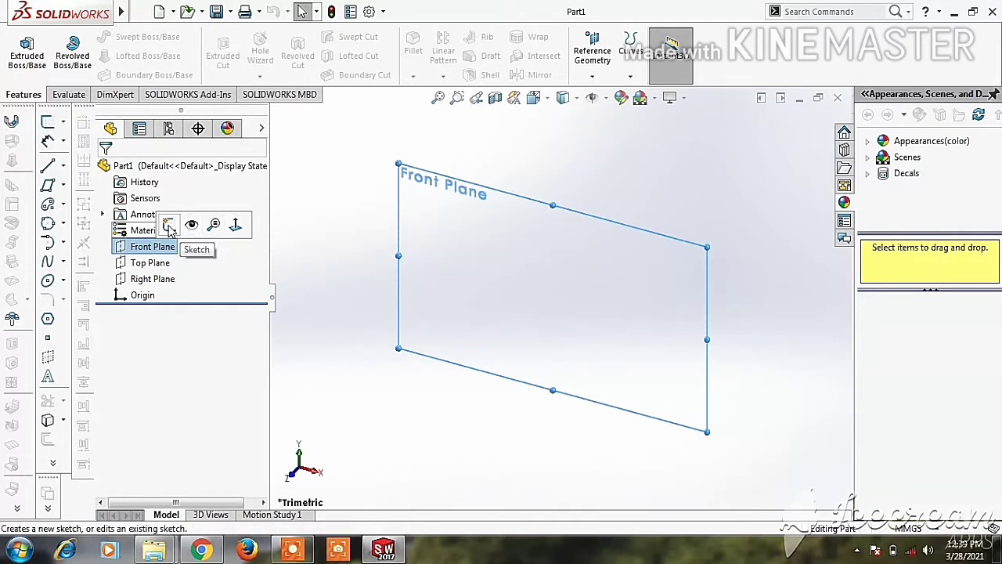
click(168, 226)
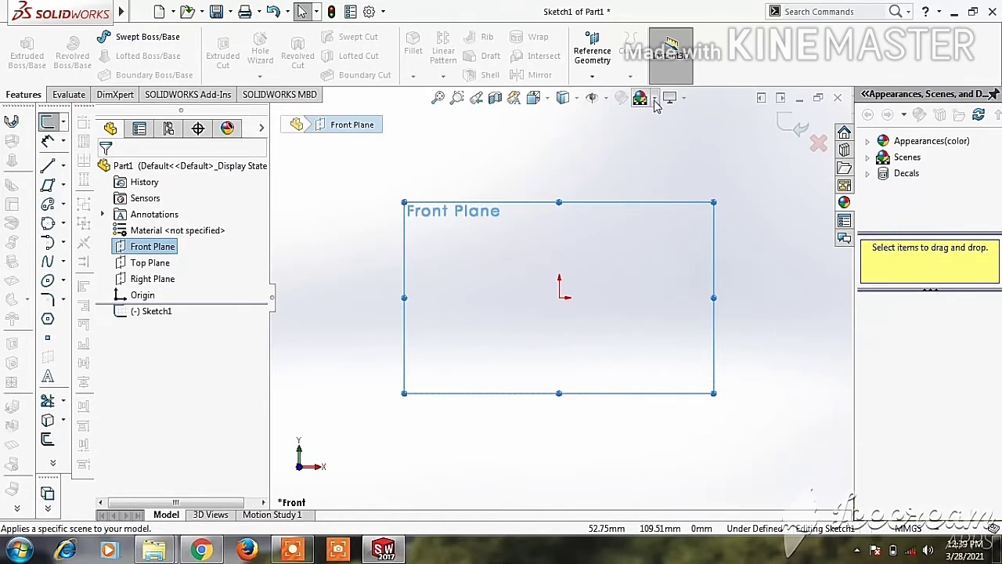
click(655, 100)
mouse_move(678, 135)
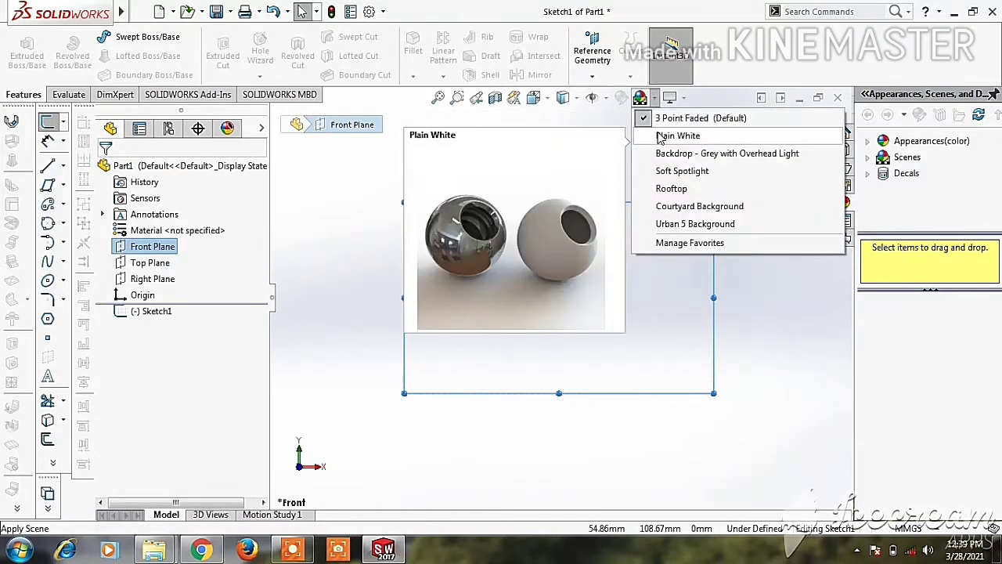
click(660, 137)
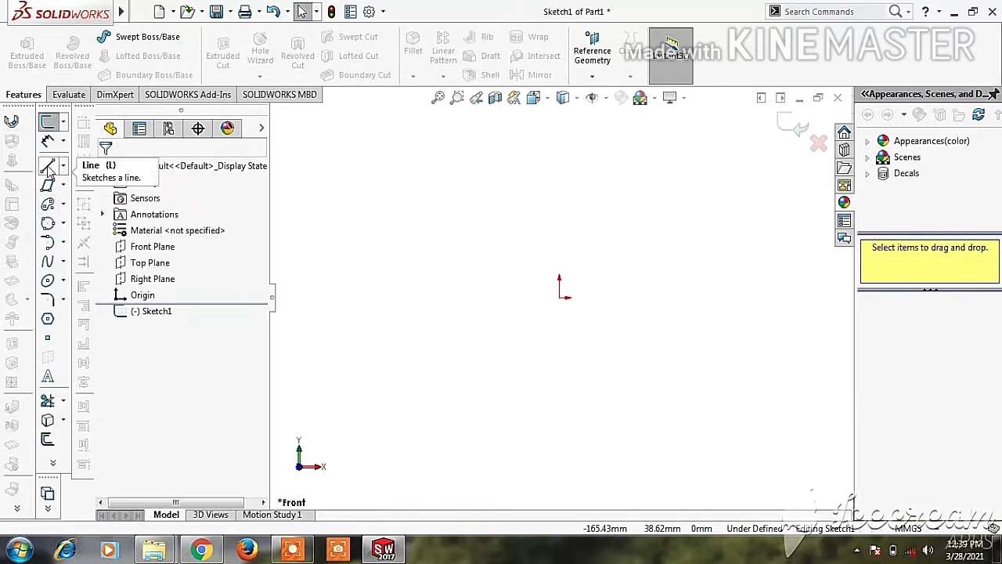
Step: Draw a horizontal line about 122.81 mm long from the origin to the right
click(48, 166)
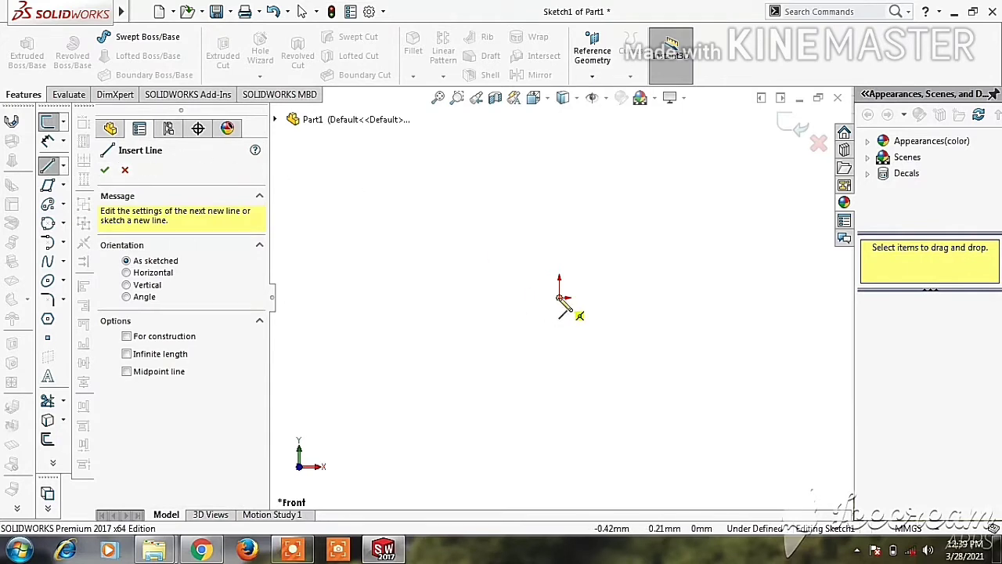
click(560, 297)
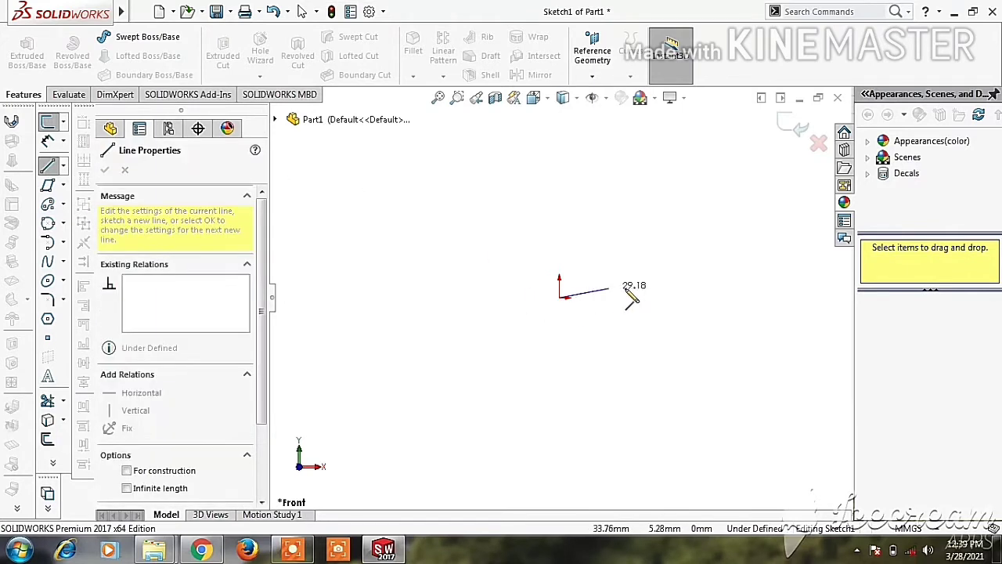
click(773, 297)
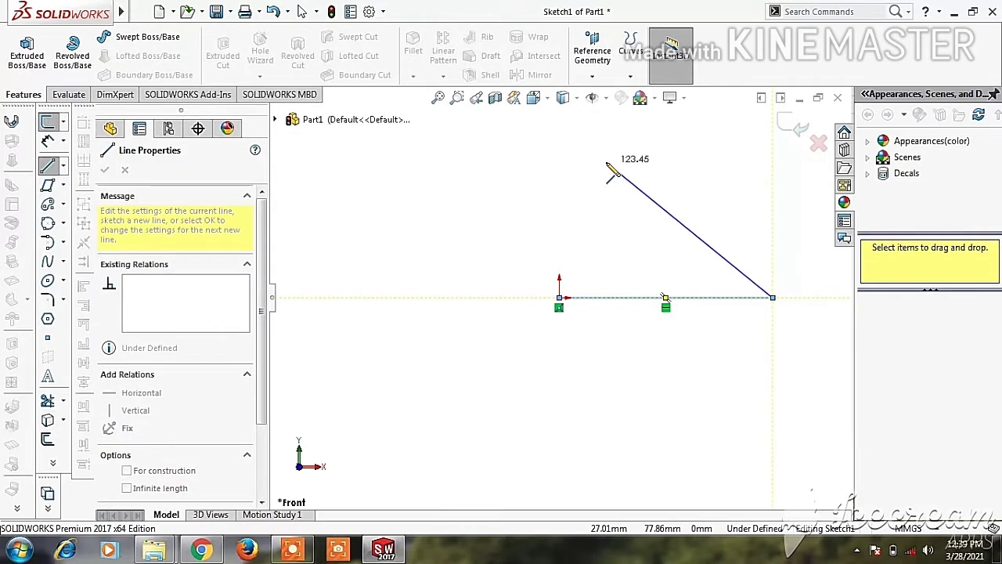
right_click(608, 164)
click(634, 173)
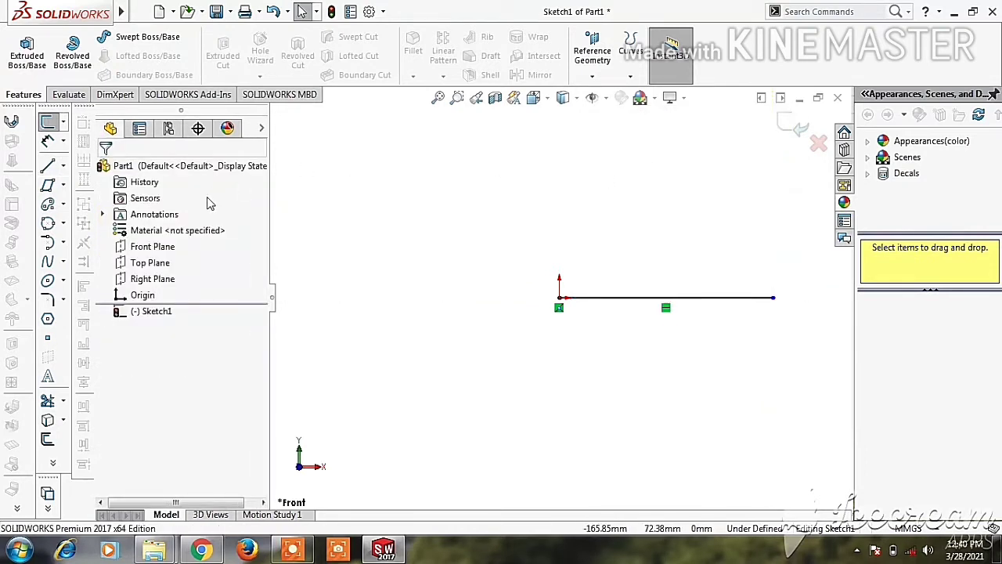
Step: Draw a vertical construction centerline crossing the horizontal line at its midpoint
click(63, 167)
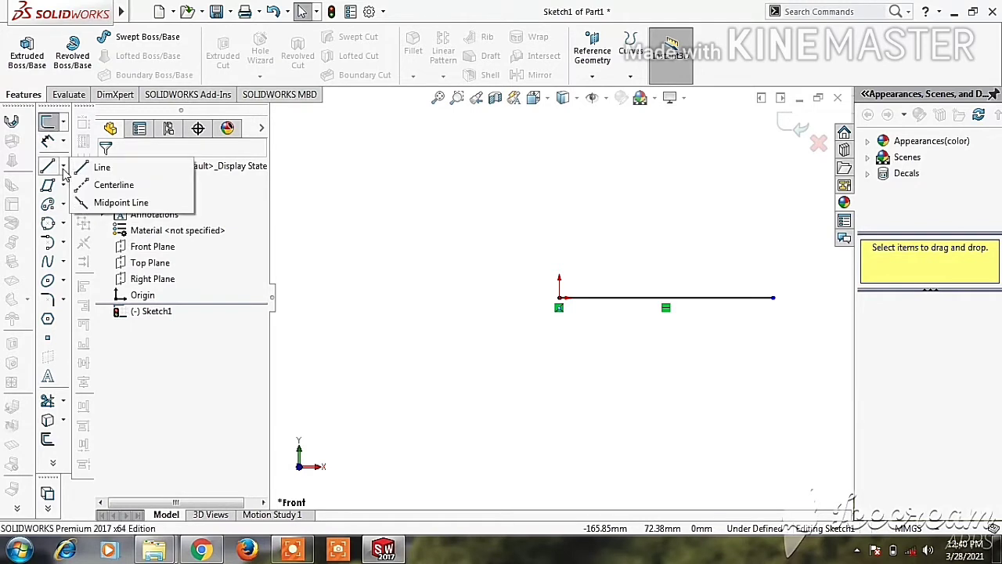
click(98, 184)
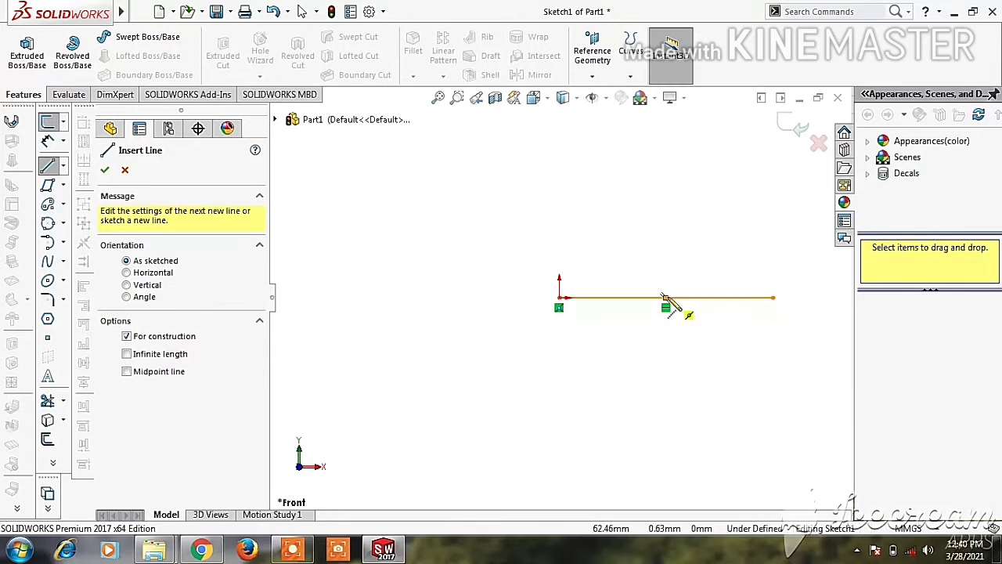
click(671, 178)
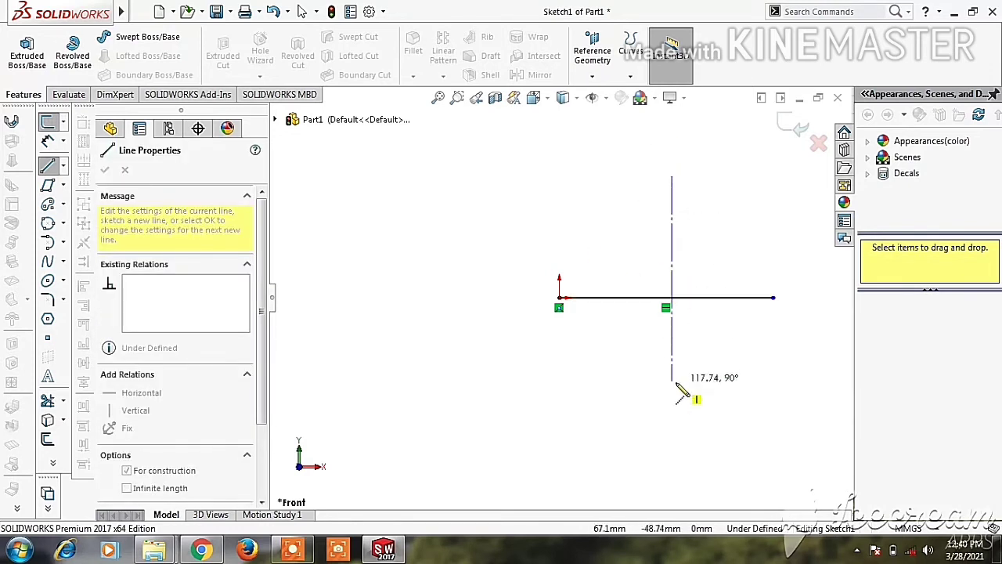
click(672, 429)
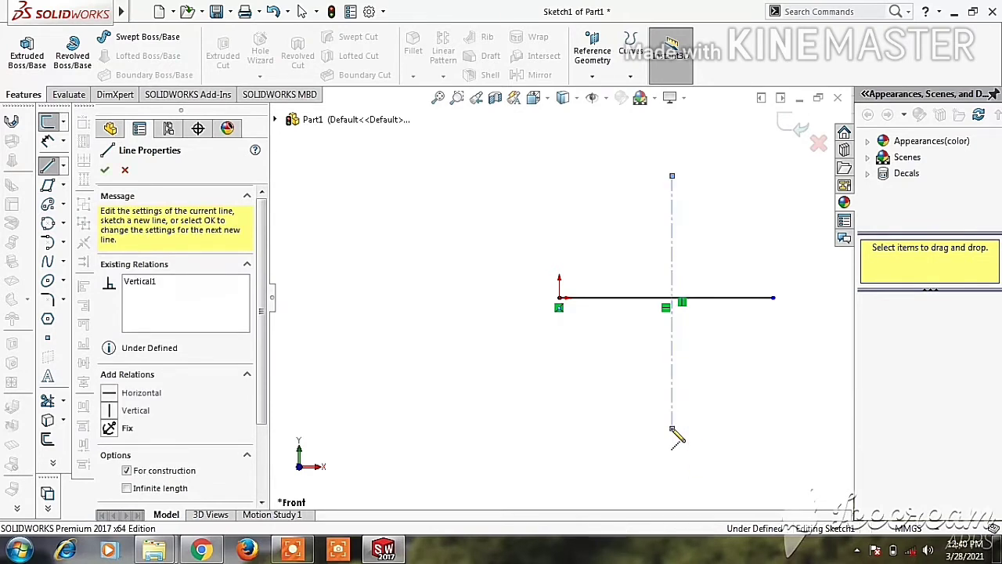
right_click(480, 385)
click(509, 387)
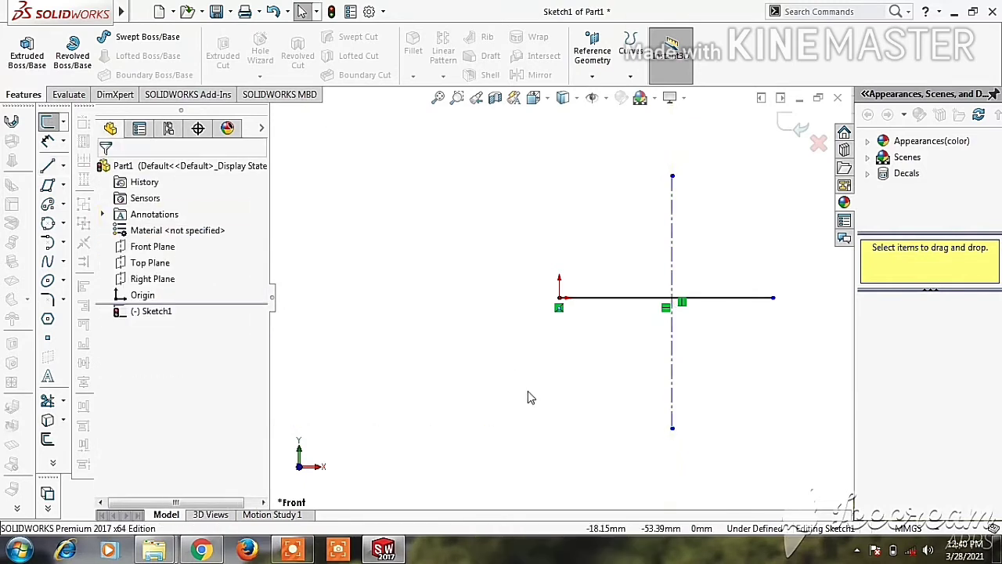
Step: Draw a vertical midpoint line through the origin, extending equally above and below
click(66, 167)
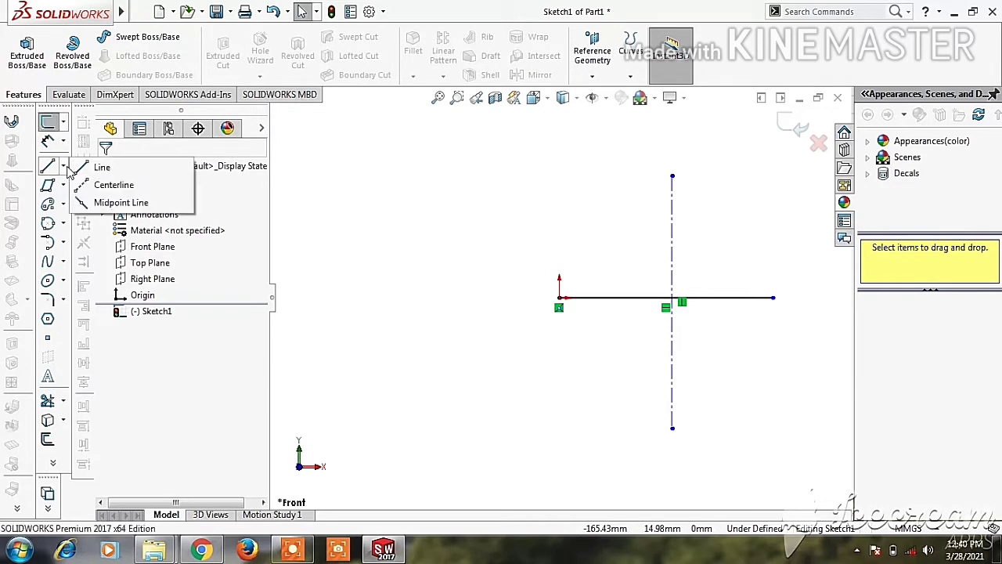
click(81, 202)
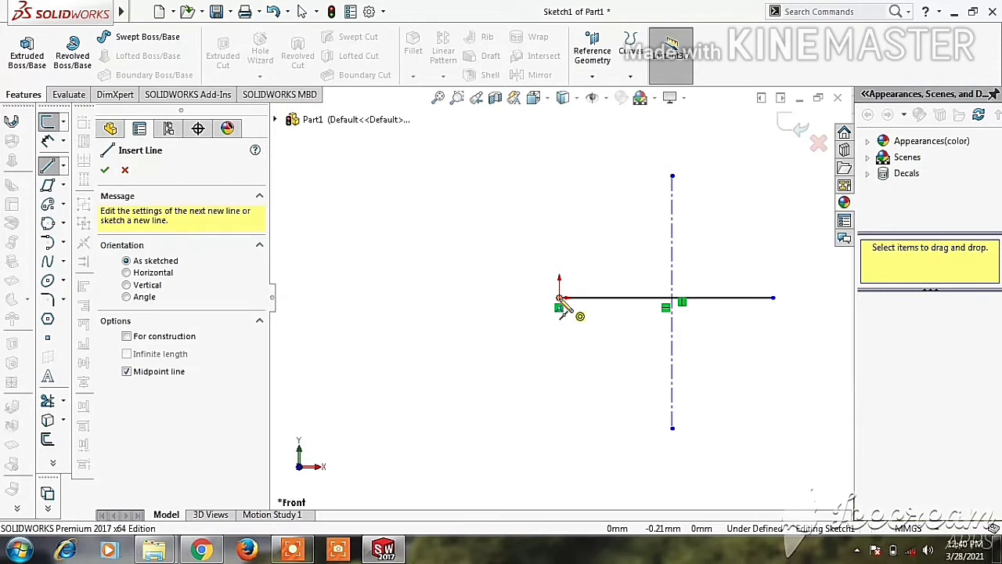
click(560, 298)
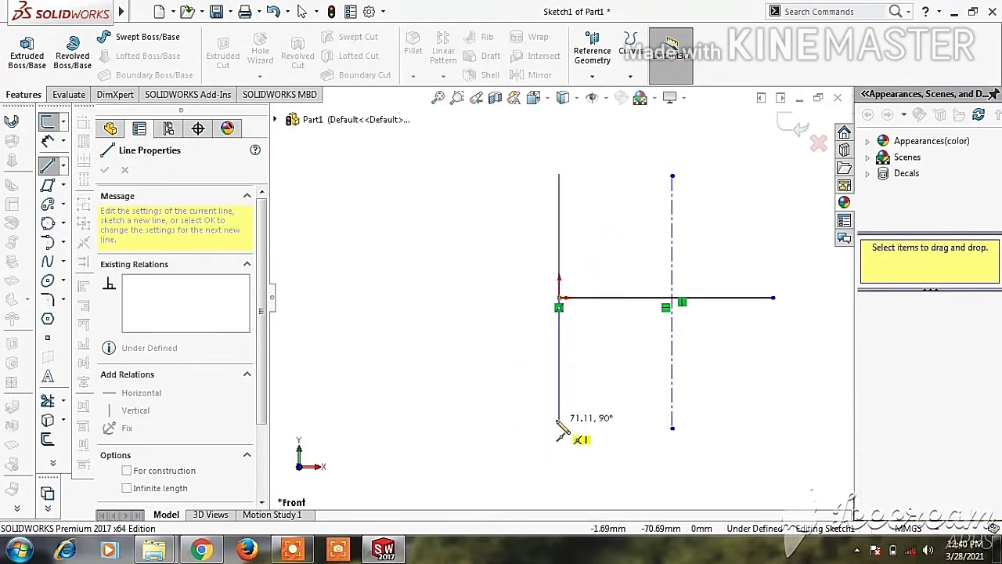
click(558, 420)
click(560, 417)
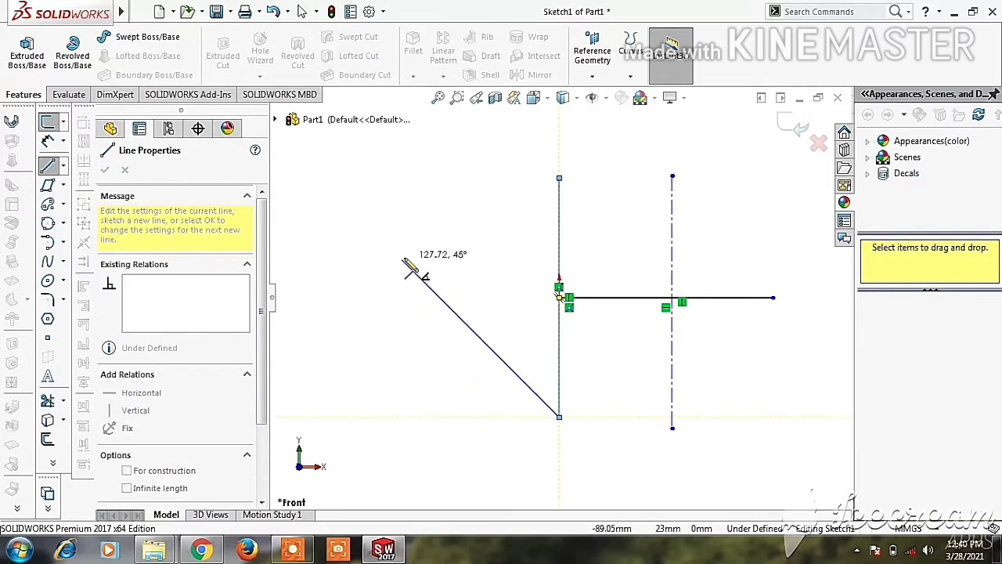
right_click(406, 261)
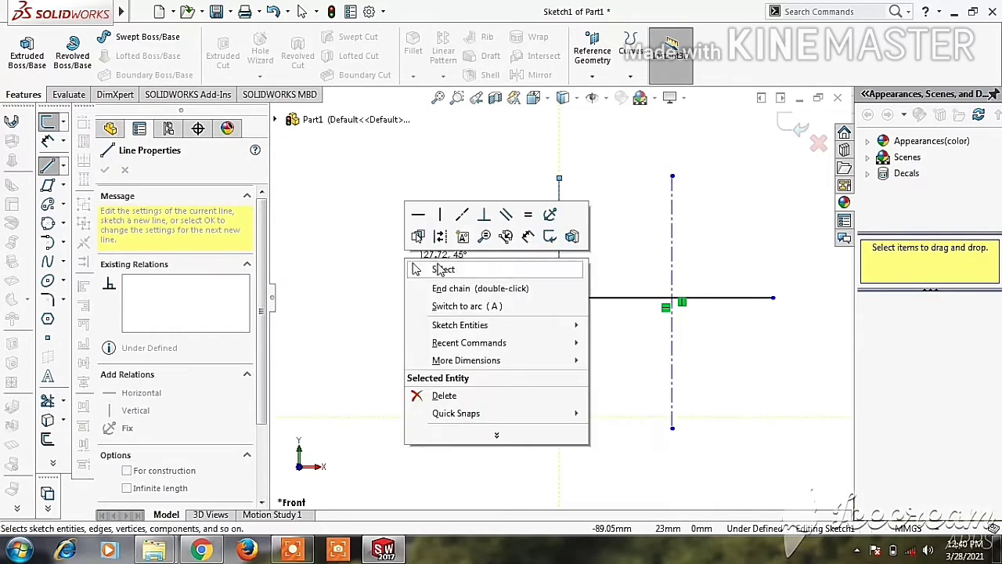
click(436, 266)
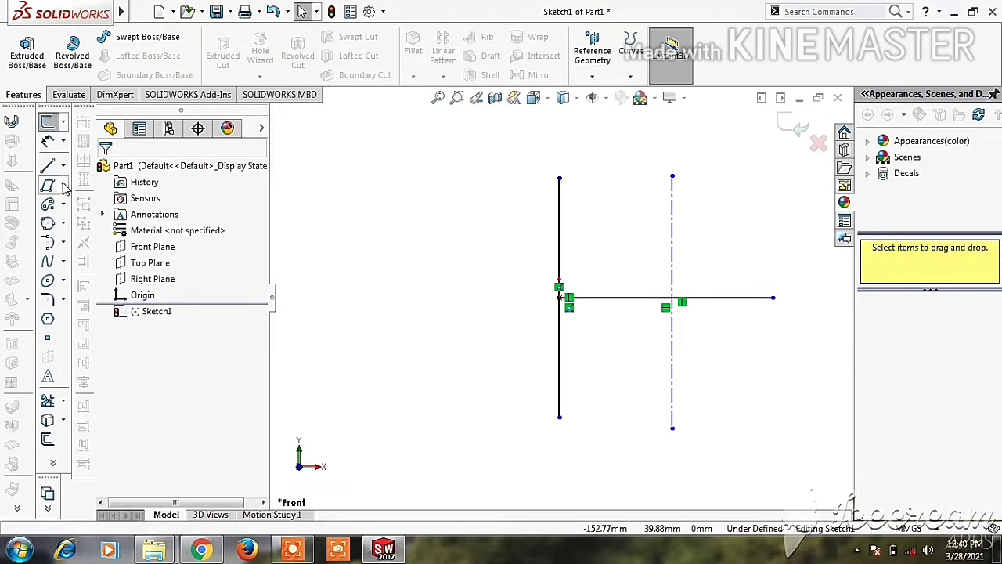
Step: Draw a corner rectangle from the vertical line's top end down to near the origin
click(63, 186)
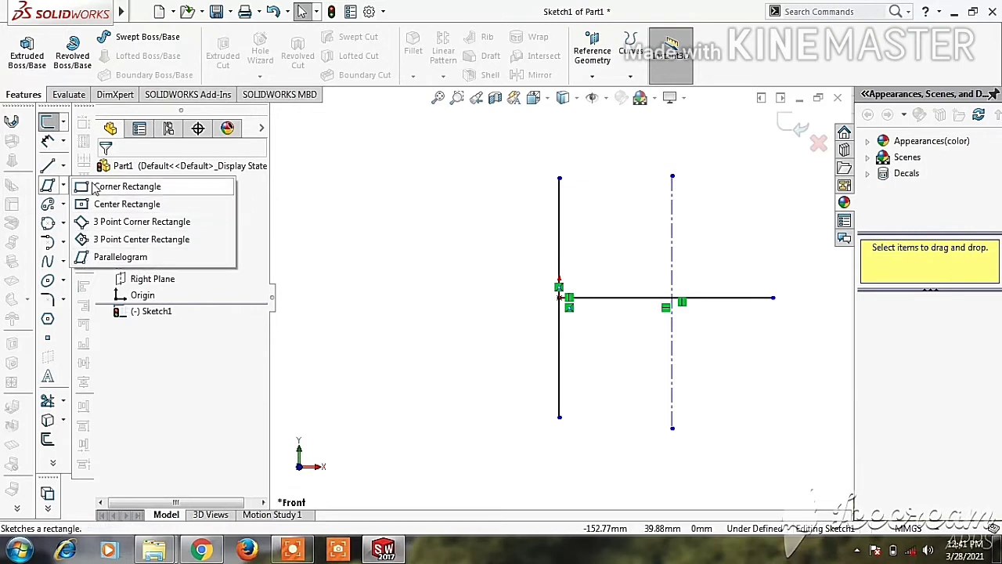
click(96, 188)
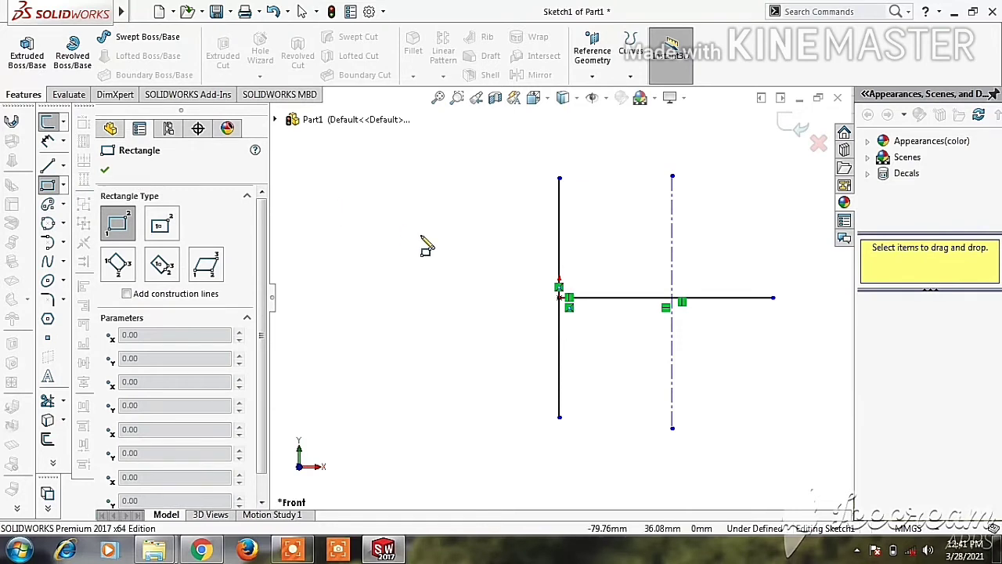
click(558, 179)
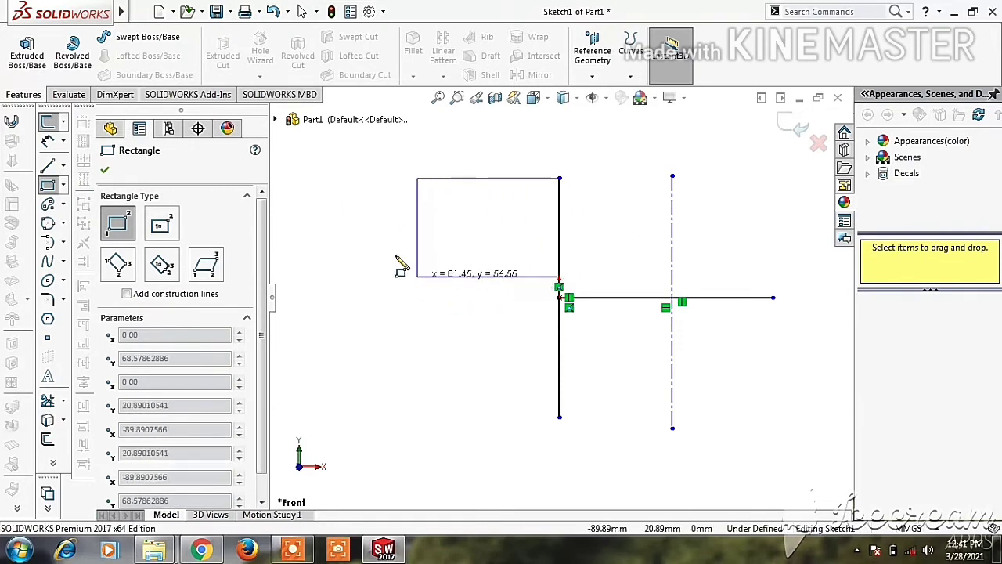
click(345, 293)
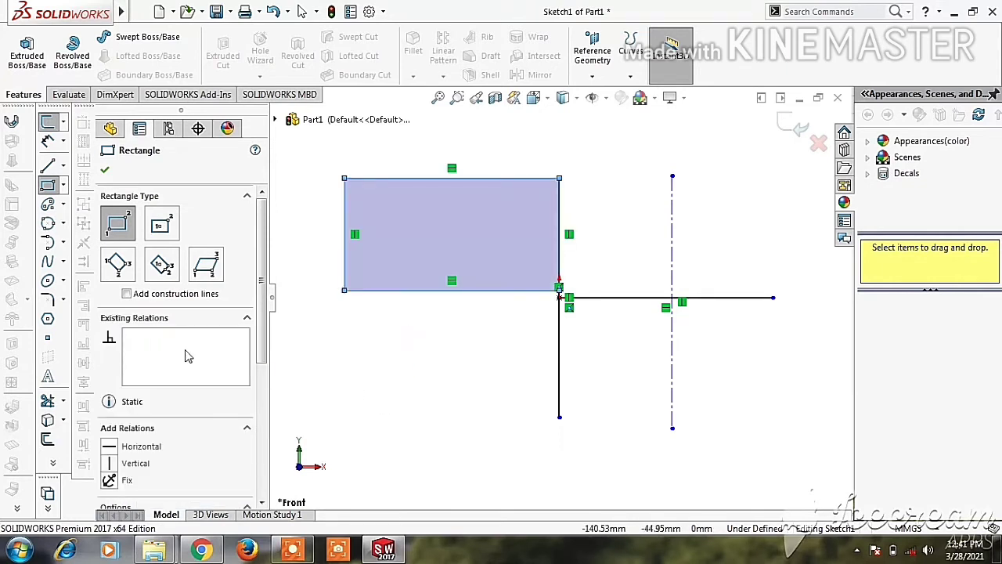
click(64, 185)
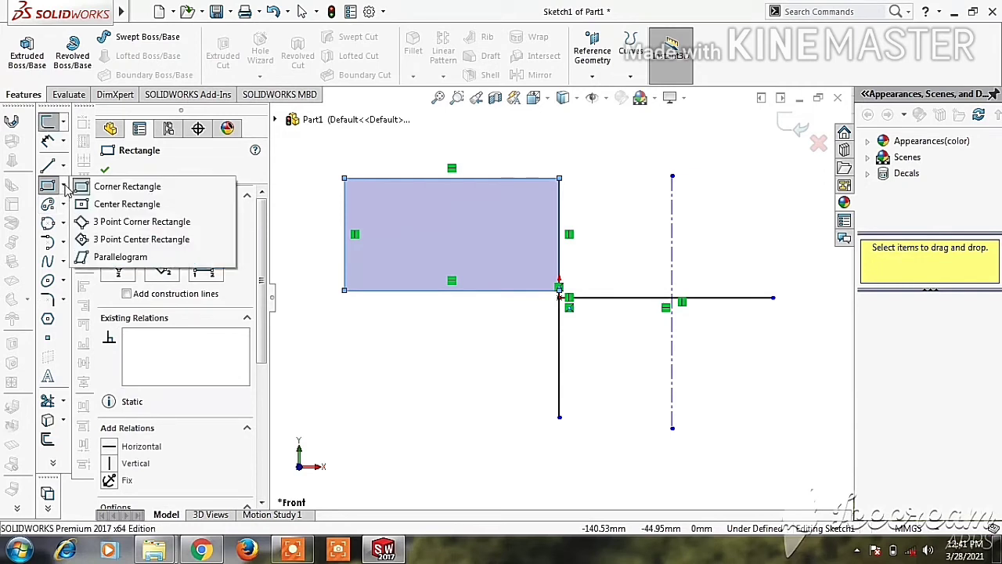
Step: Add a center rectangle with construction diagonals centred on the centerline's top endpoint
click(125, 204)
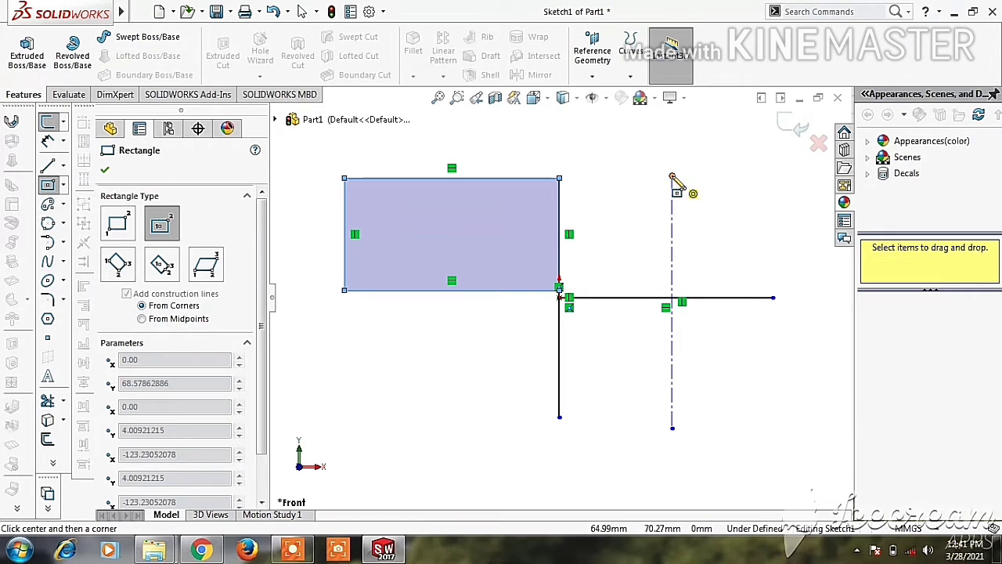
click(672, 177)
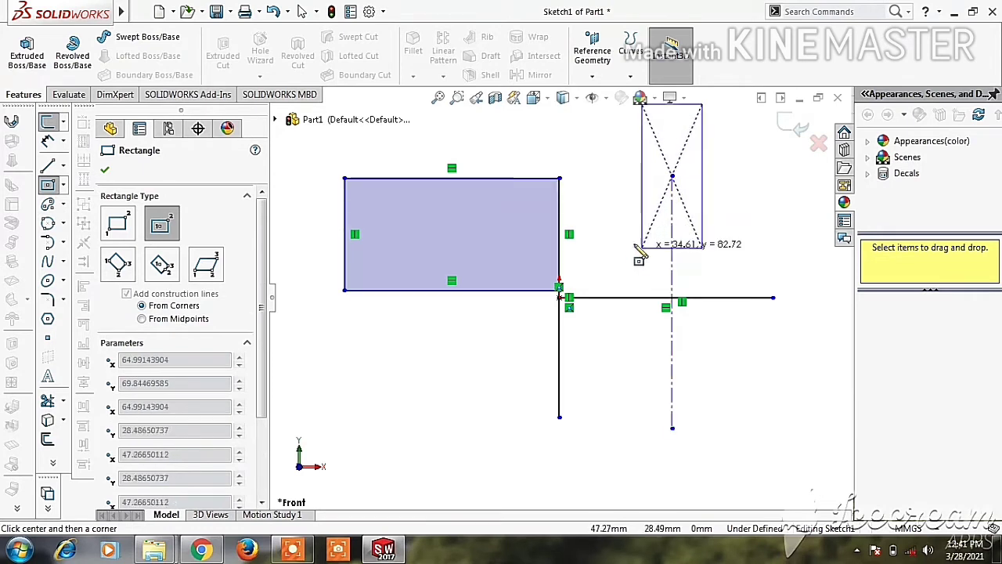
click(588, 234)
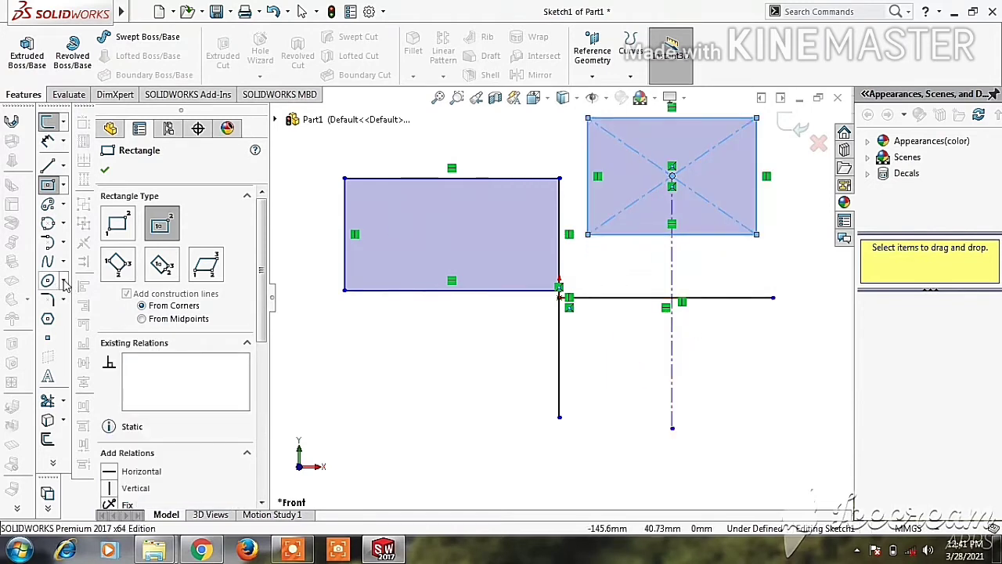
click(65, 185)
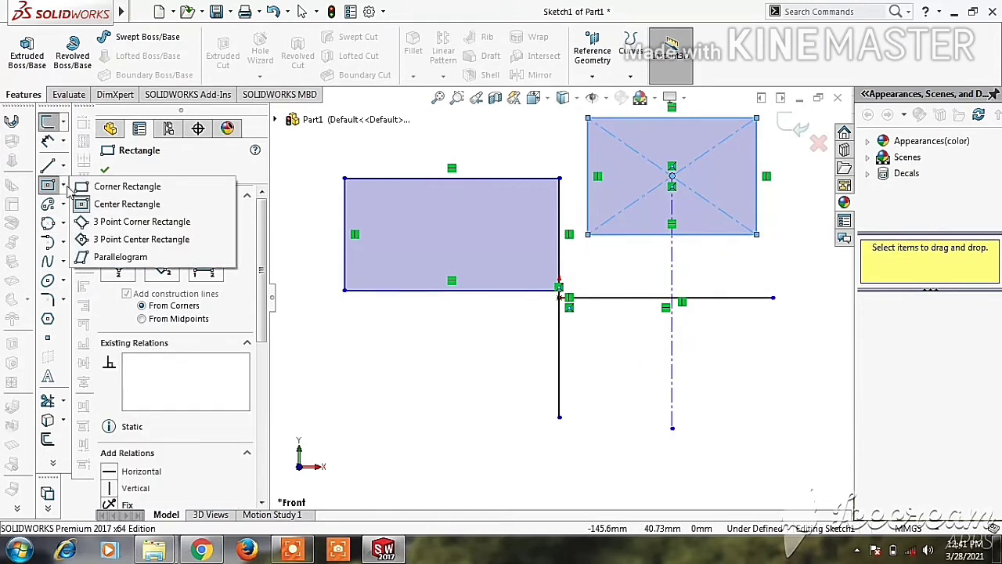
Step: Draw a tilted 3-point corner rectangle spanning the bottom ends of both vertical lines
click(98, 226)
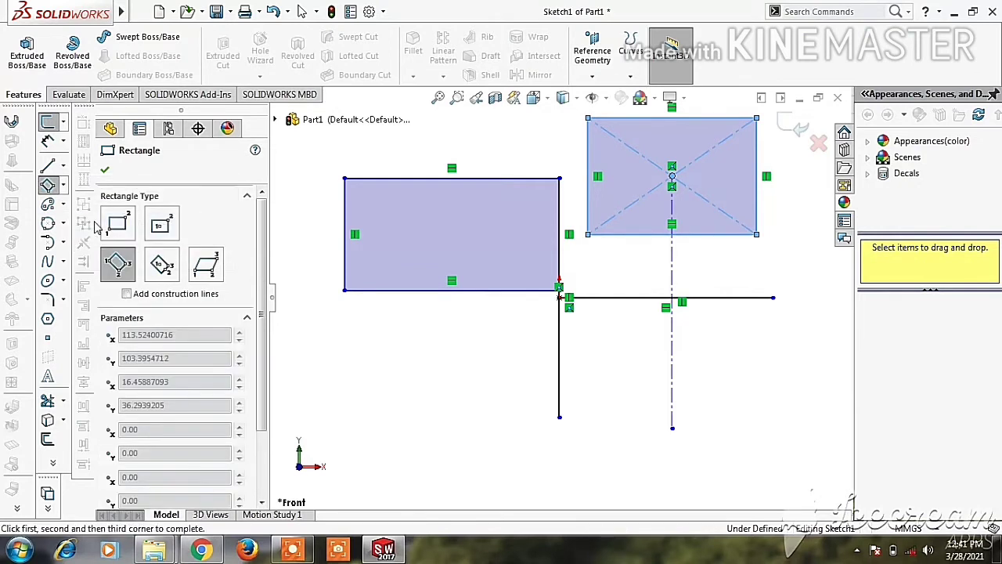
click(559, 415)
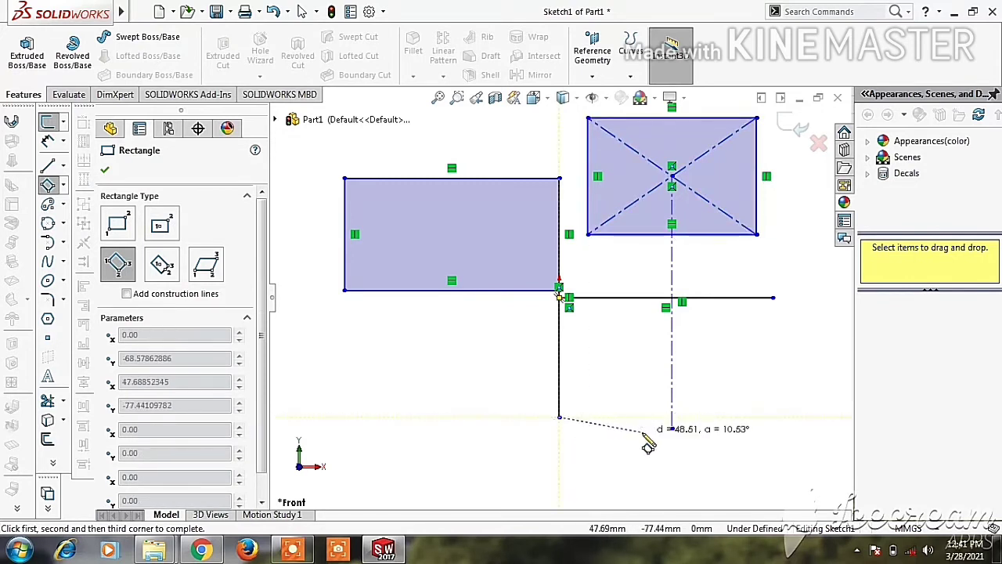
click(671, 428)
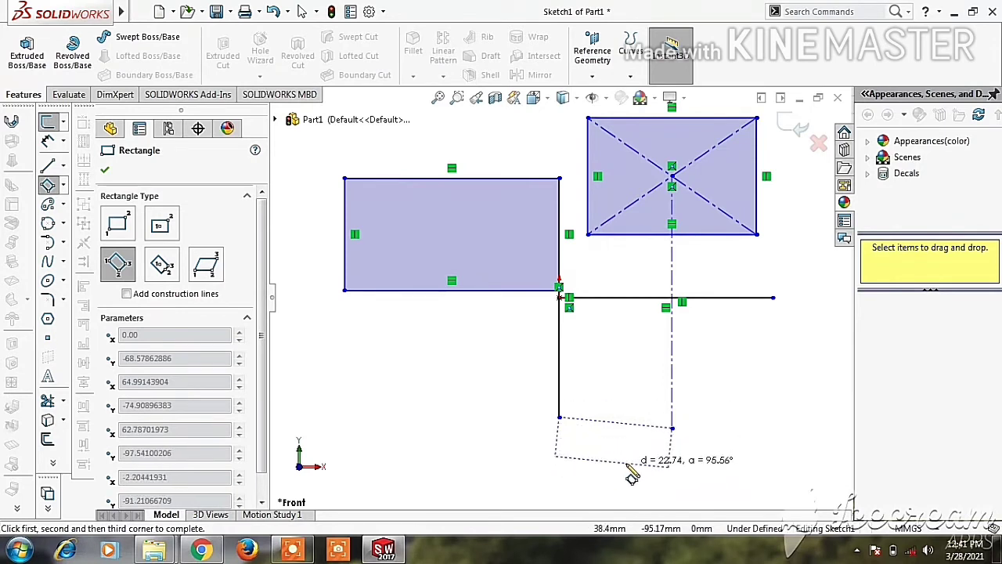
click(627, 479)
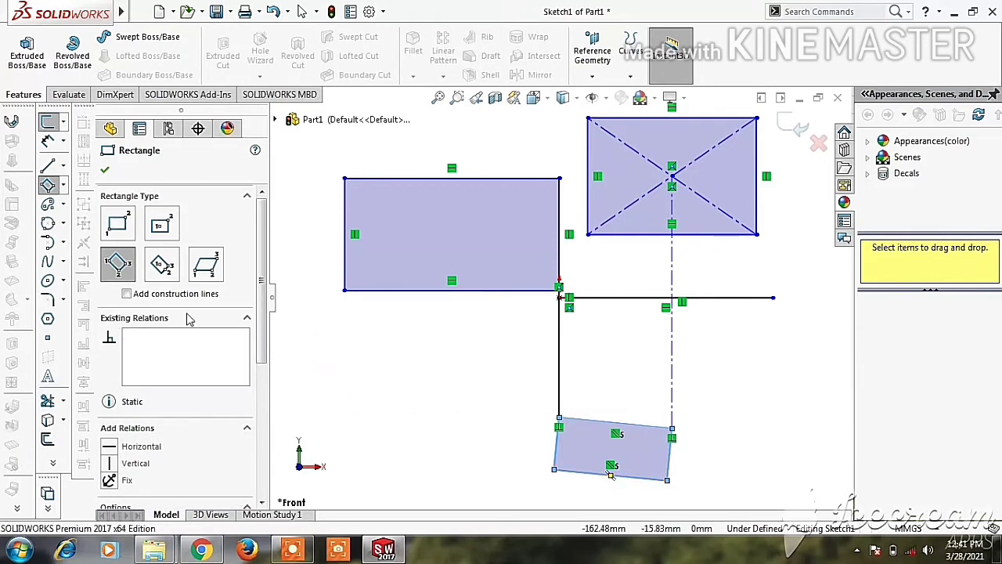
Step: Start a 3-point center rectangle centred on the horizontal line's right end
click(63, 186)
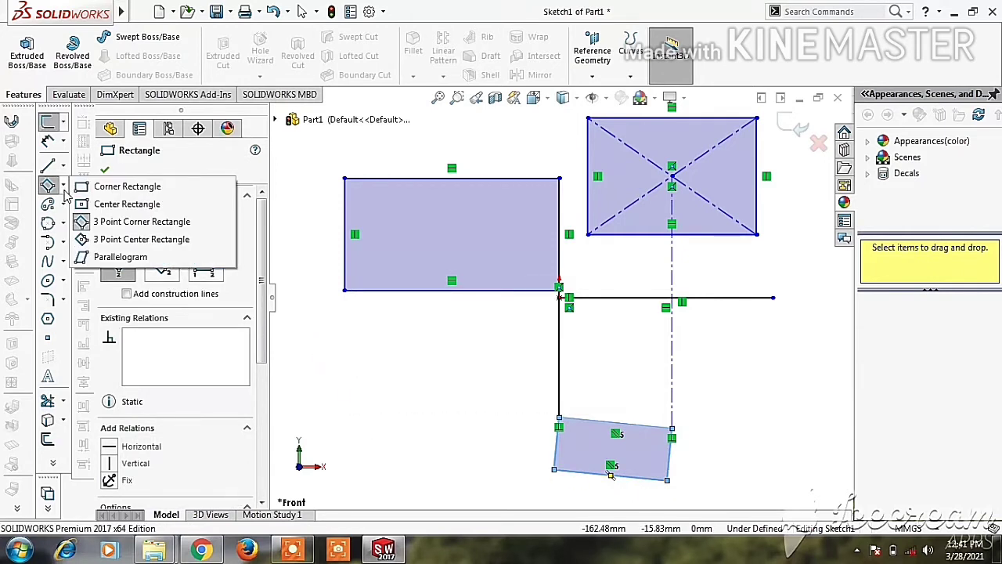
click(99, 240)
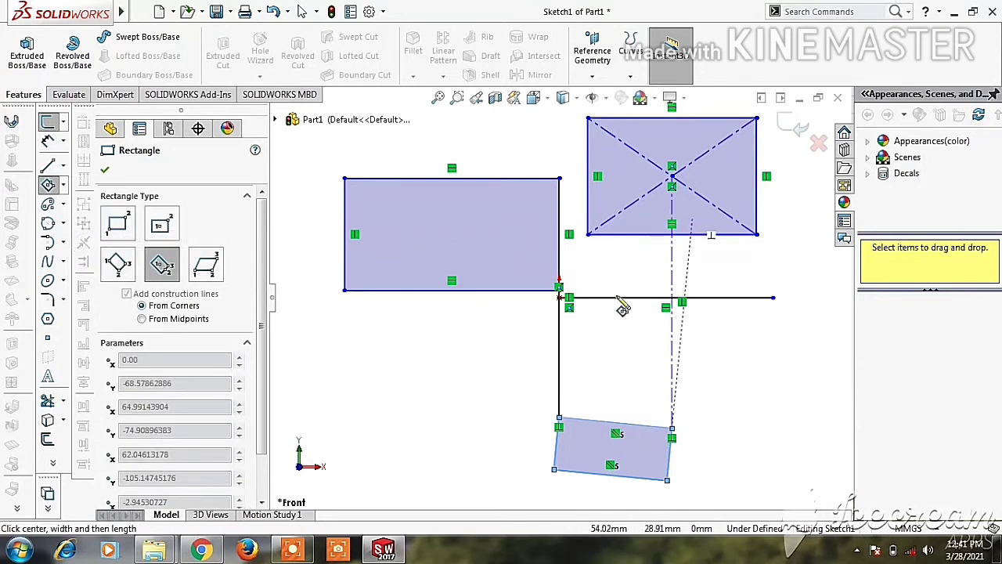
click(773, 298)
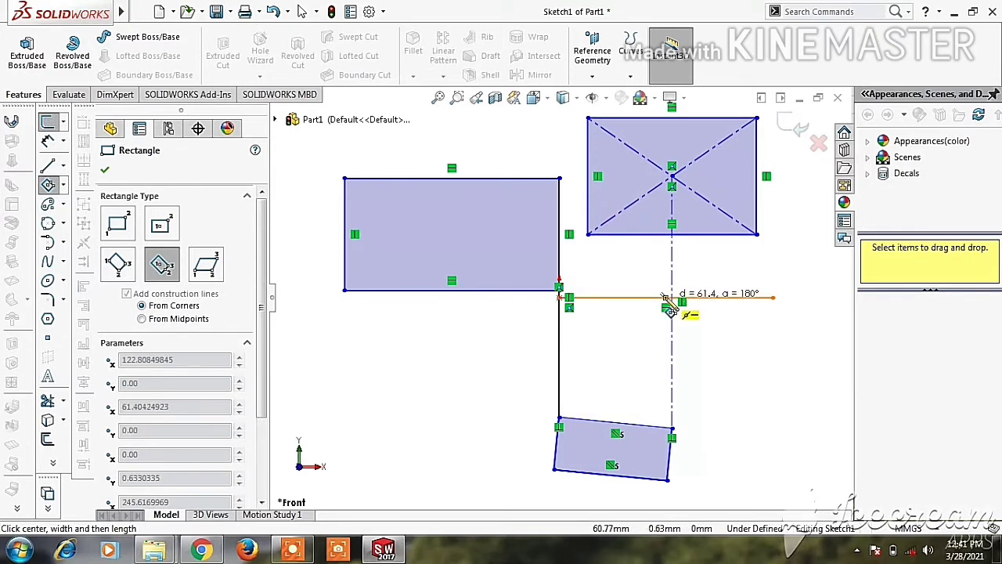
Step: Finish the 3-point center rectangle, setting its width along the horizontal line, then its height
click(664, 297)
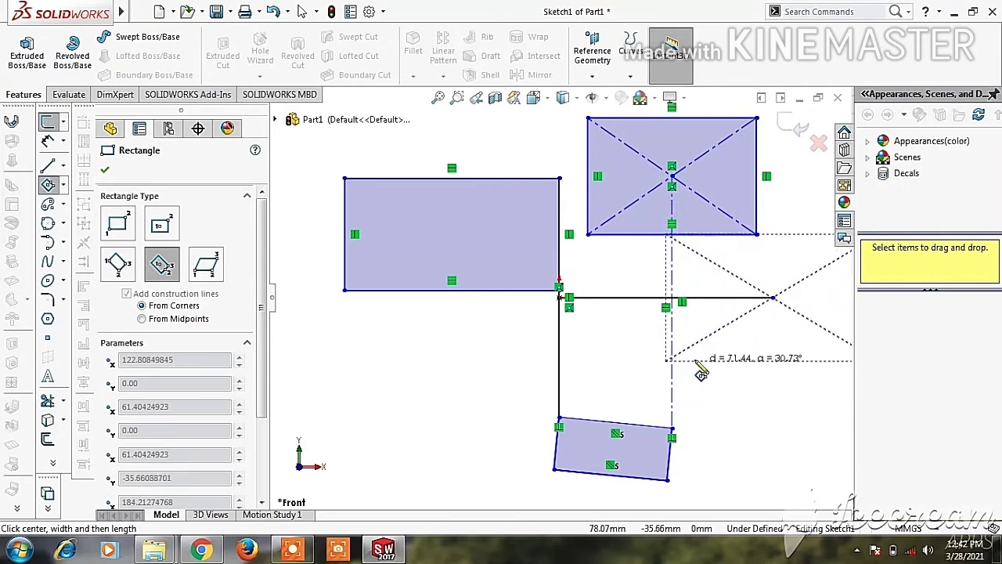
click(696, 357)
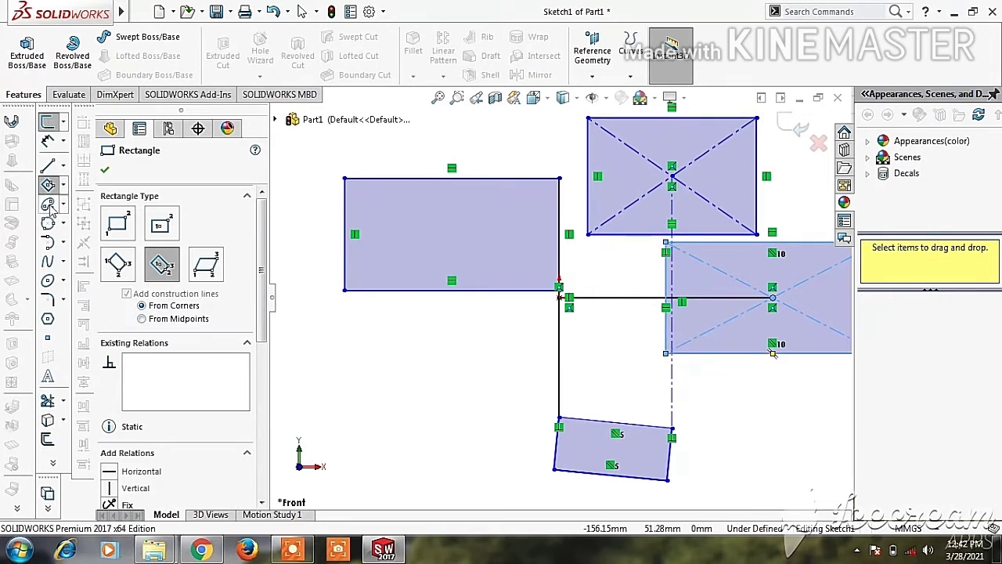
click(66, 187)
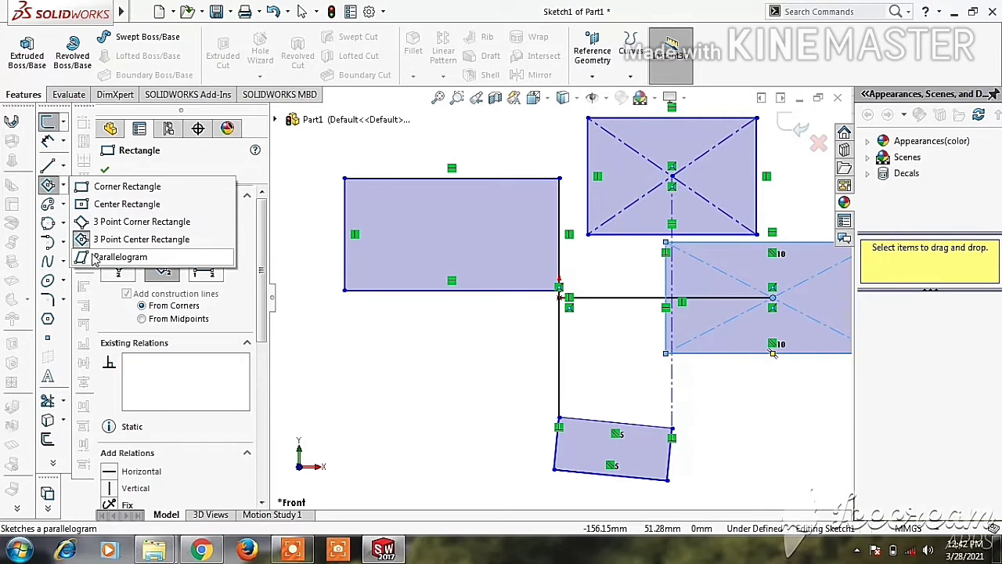
Step: Draw a parallelogram from the first rectangle's lower-left corner to the angled rectangle's corner
click(96, 259)
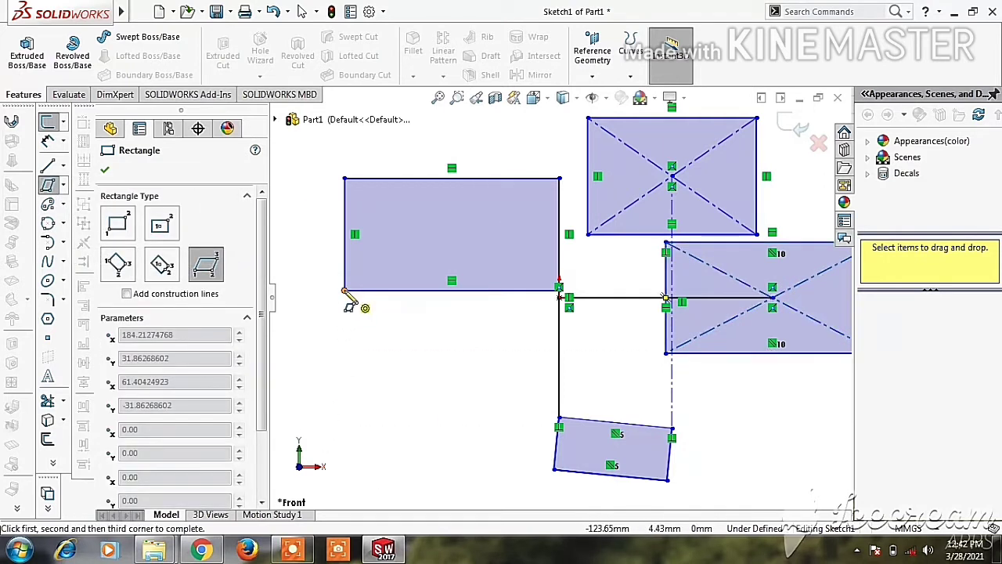
click(345, 291)
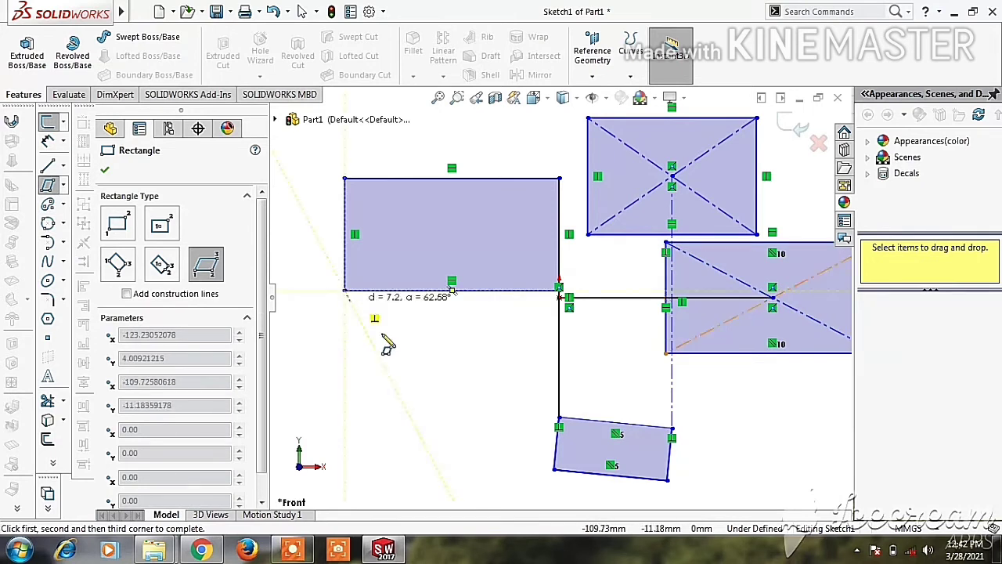
click(557, 418)
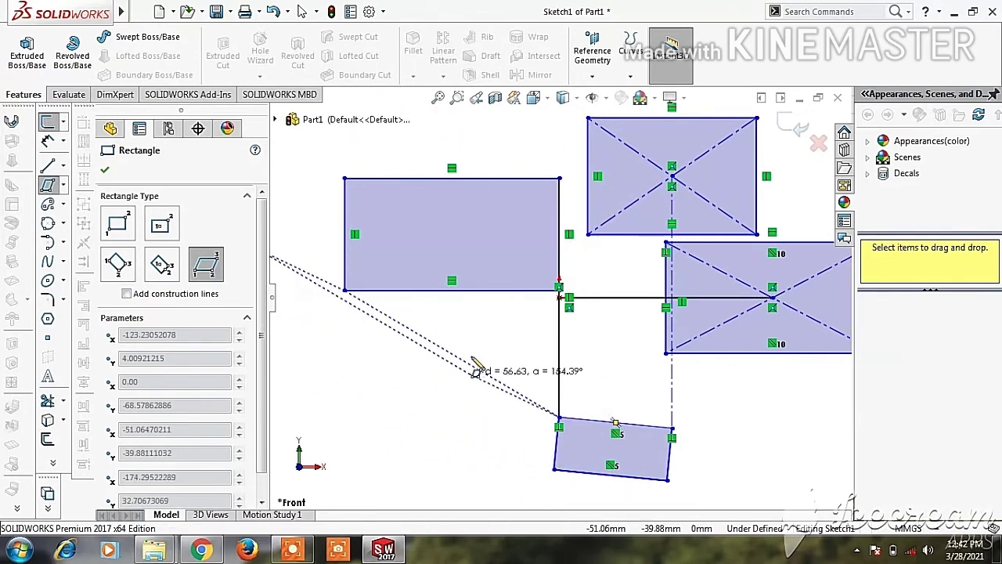
click(438, 423)
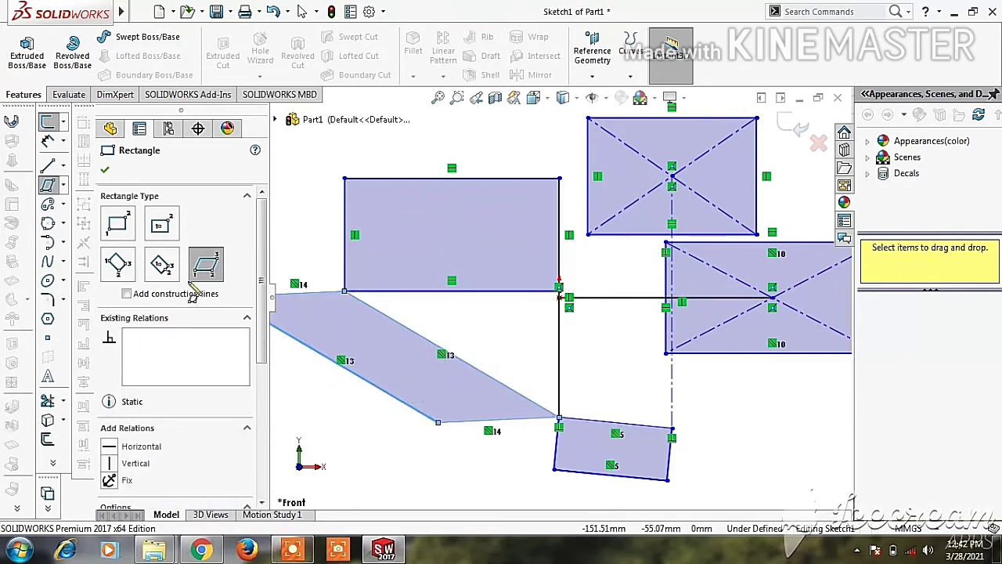
click(64, 203)
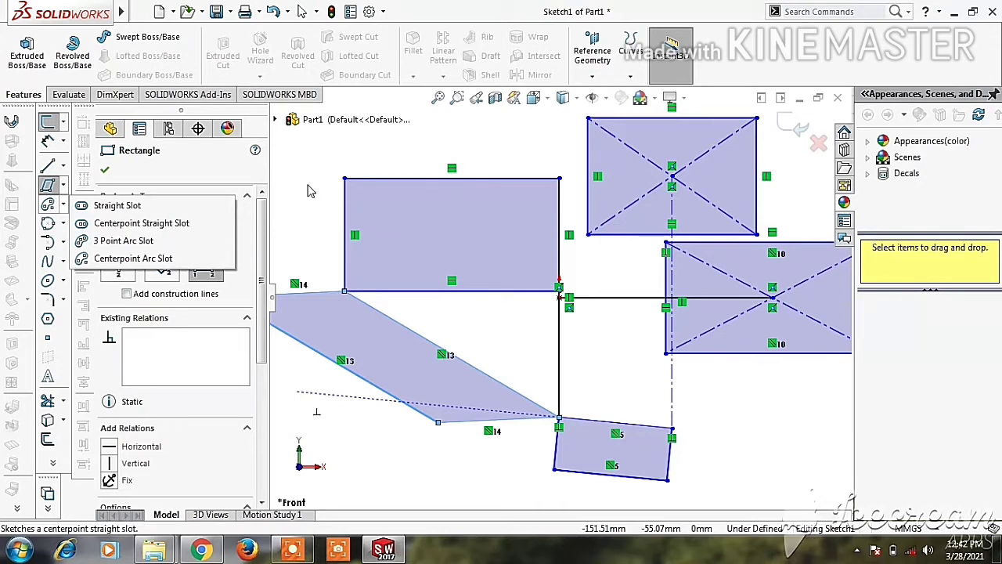
Step: Exit rectangle drawing and delete all the sketch geometry caught in a crossing window
right_click(280, 174)
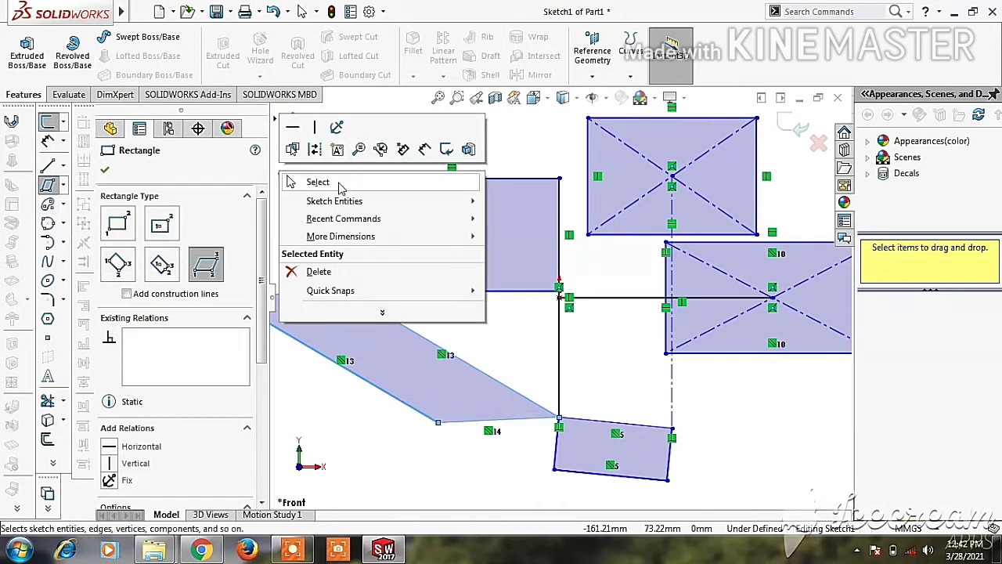
click(313, 180)
mouse_move(310, 115)
mouse_down()
mouse_move(567, 408)
mouse_move(748, 520)
mouse_up()
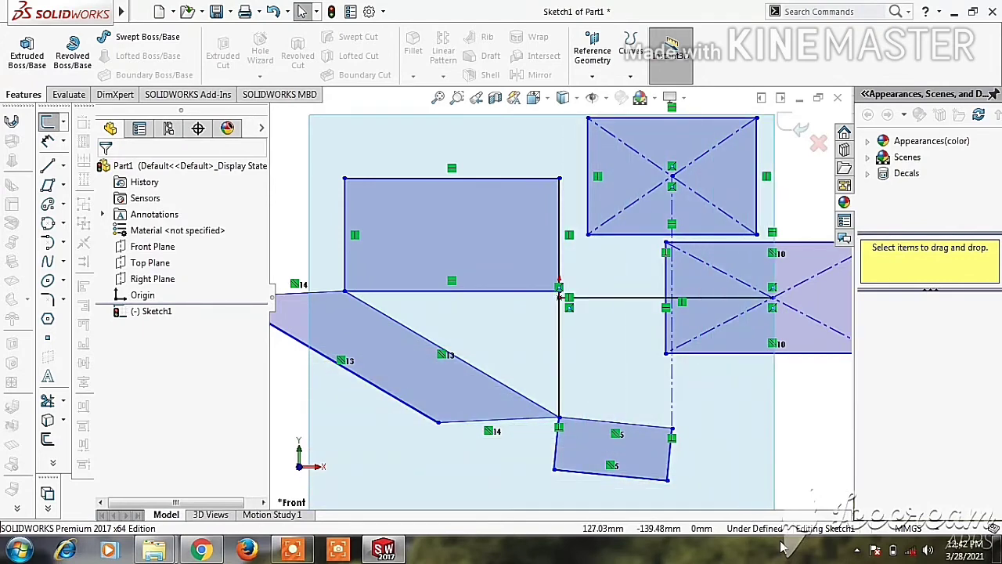
drag(748, 520, 783, 547)
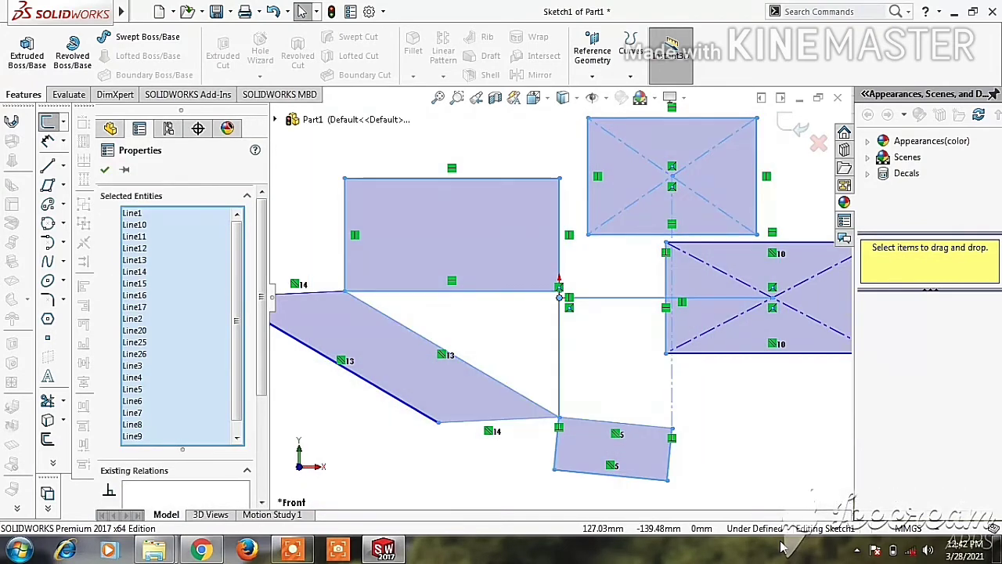
key(Delete)
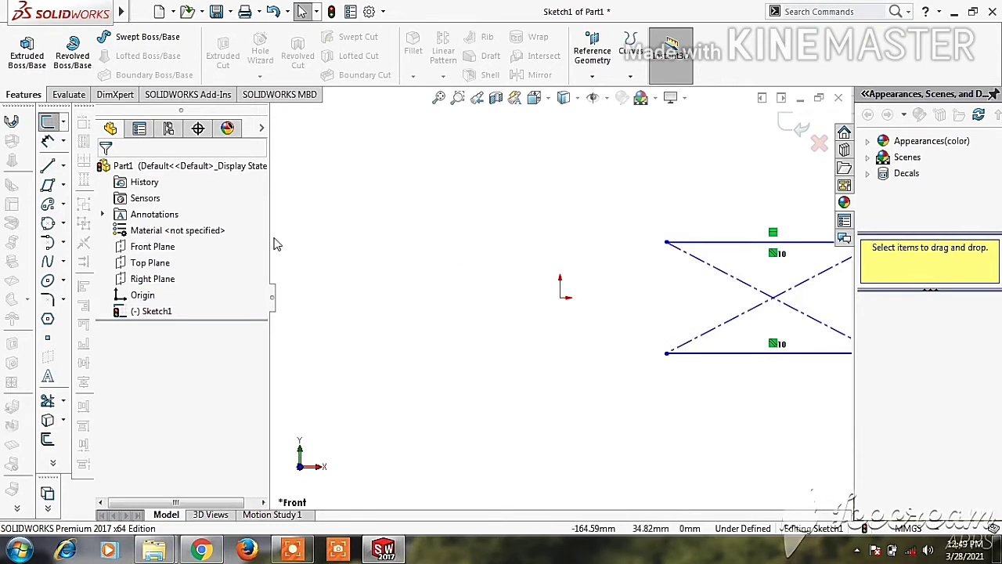
Step: Delete the four leftover rectangle lines, leaving only the origin
drag(661, 217, 773, 404)
drag(707, 269, 655, 399)
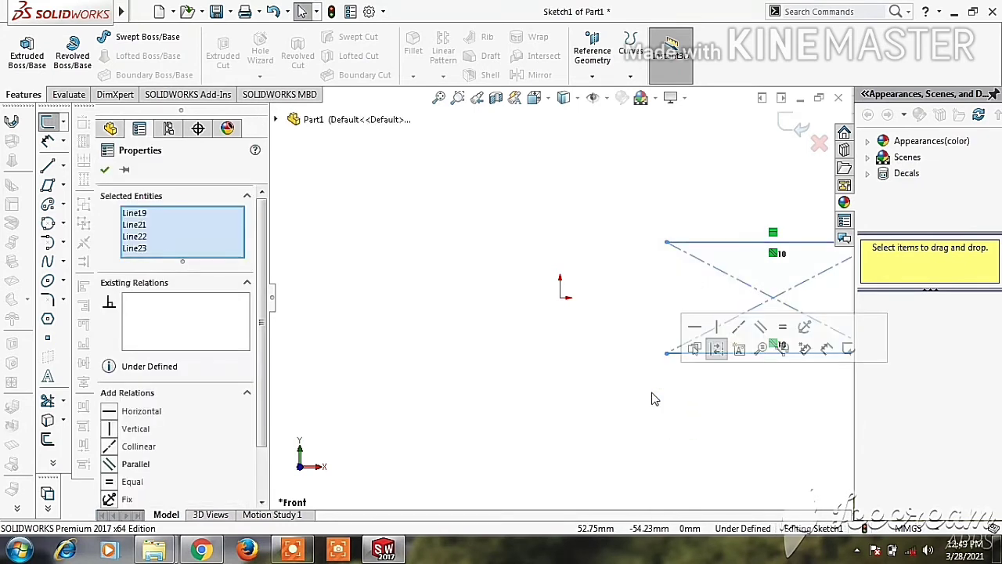
key(Delete)
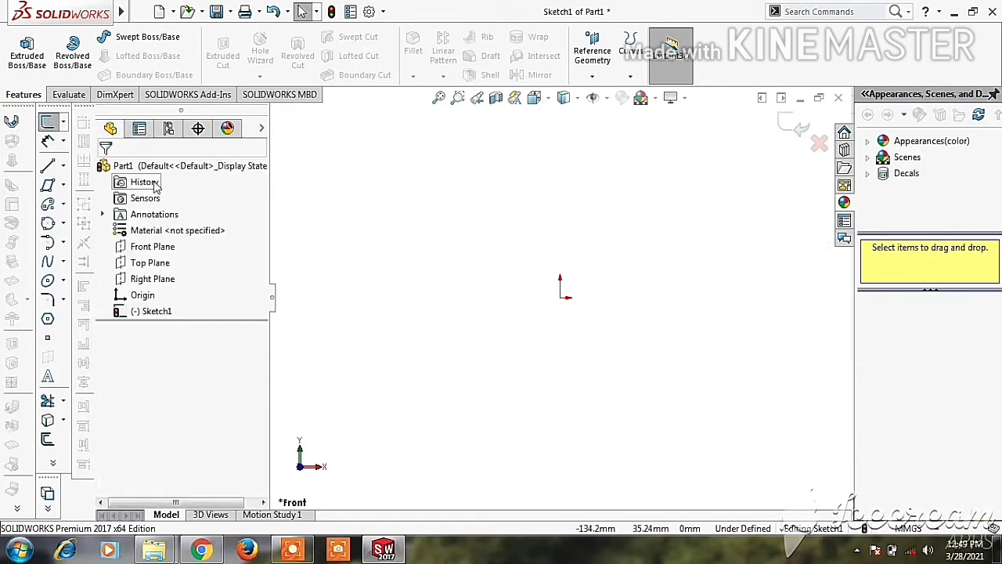
click(64, 205)
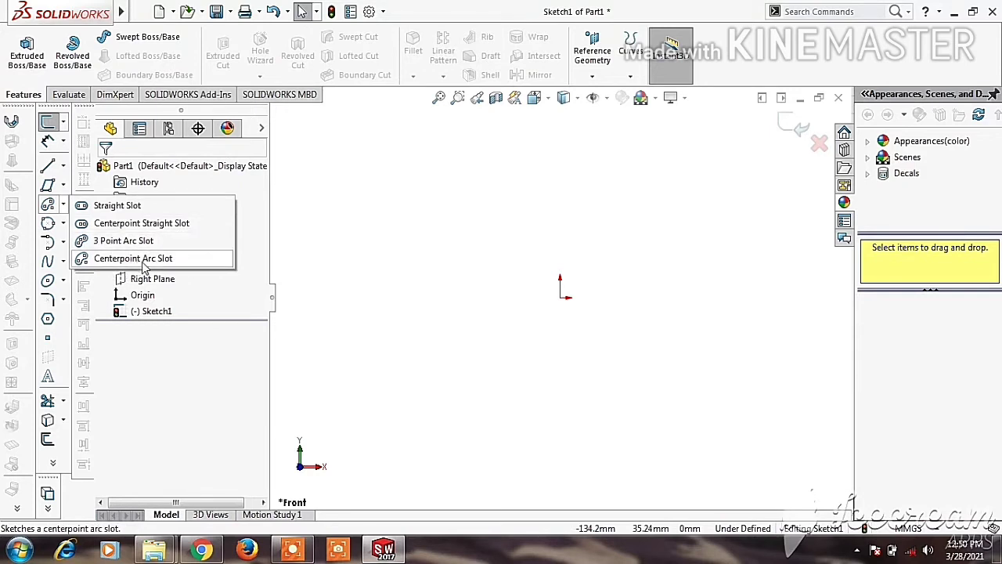
Step: Draw a horizontal straight slot from the origin to the right, about 41.78 mm wide
click(98, 207)
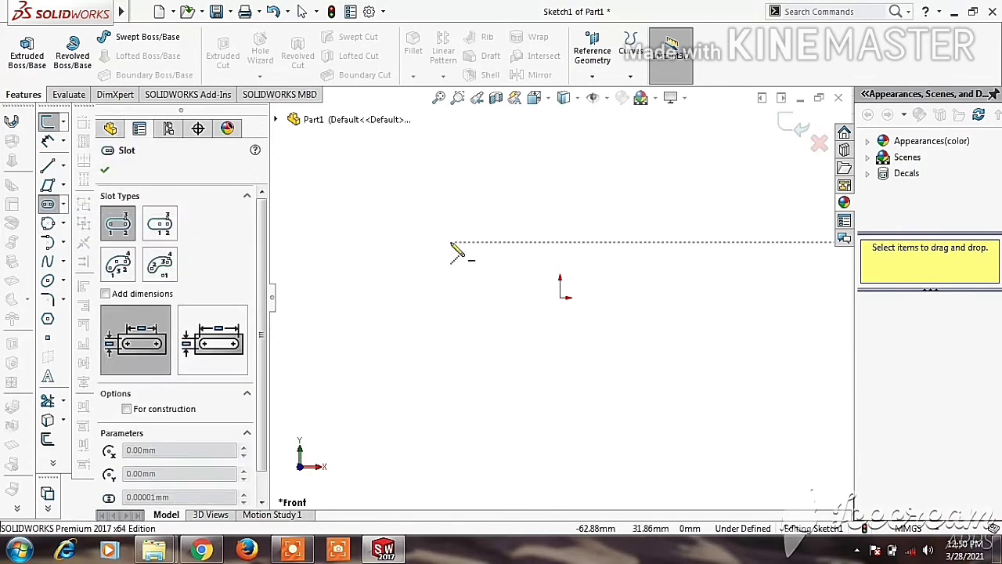
click(560, 298)
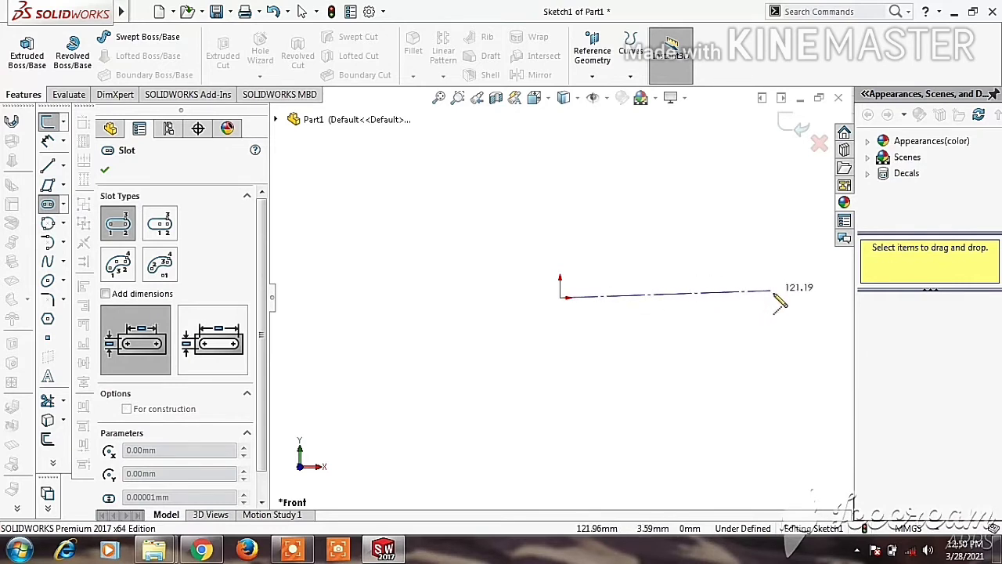
click(778, 298)
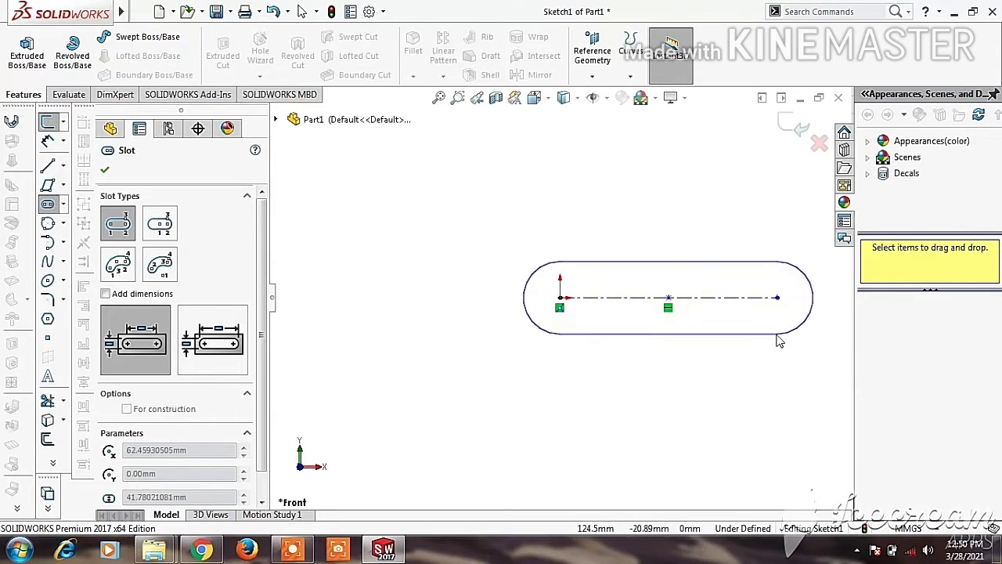
click(779, 340)
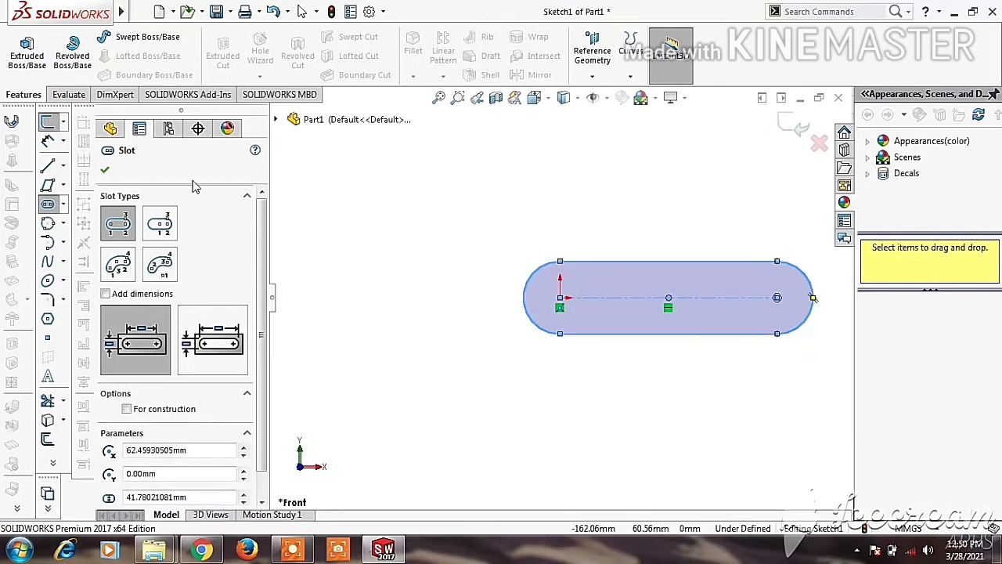
click(63, 203)
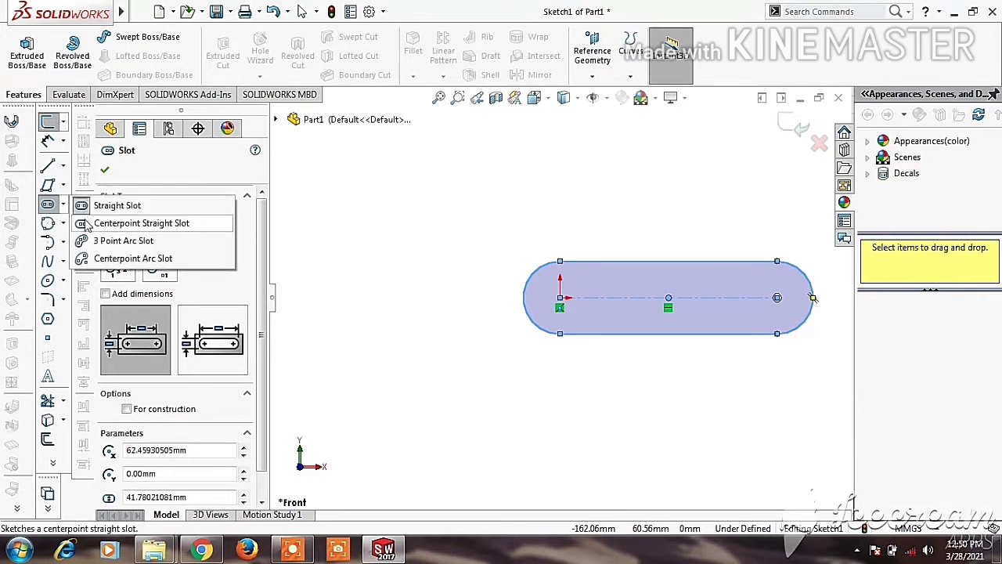
Step: Draw a vertical centerpoint straight slot on the origin, about 42.20 mm wide
click(86, 225)
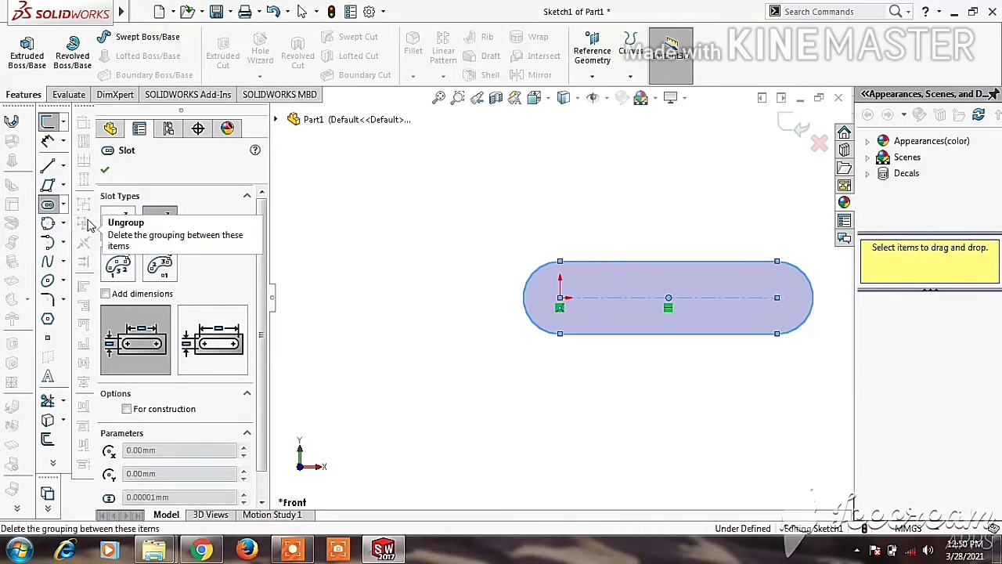
click(561, 298)
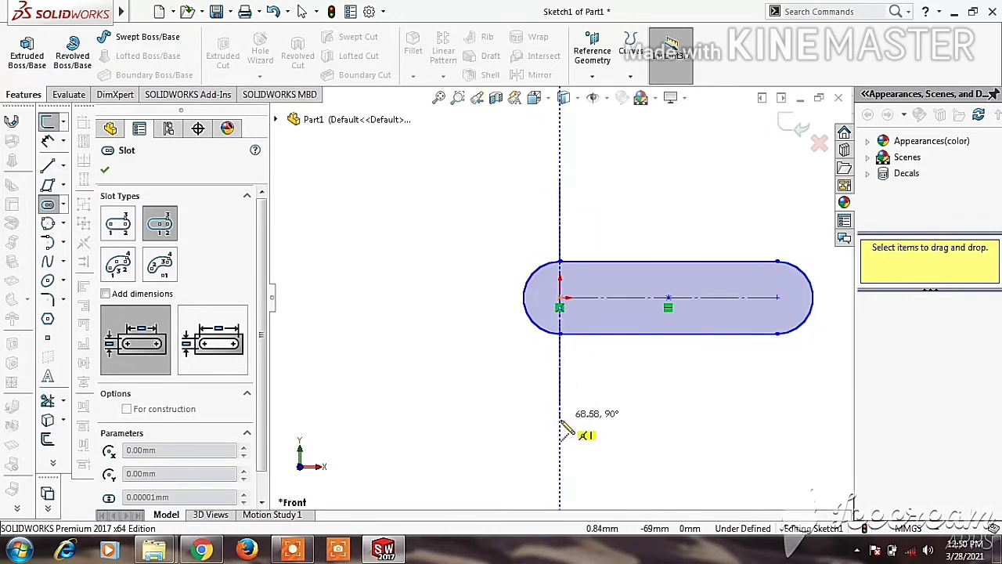
click(560, 420)
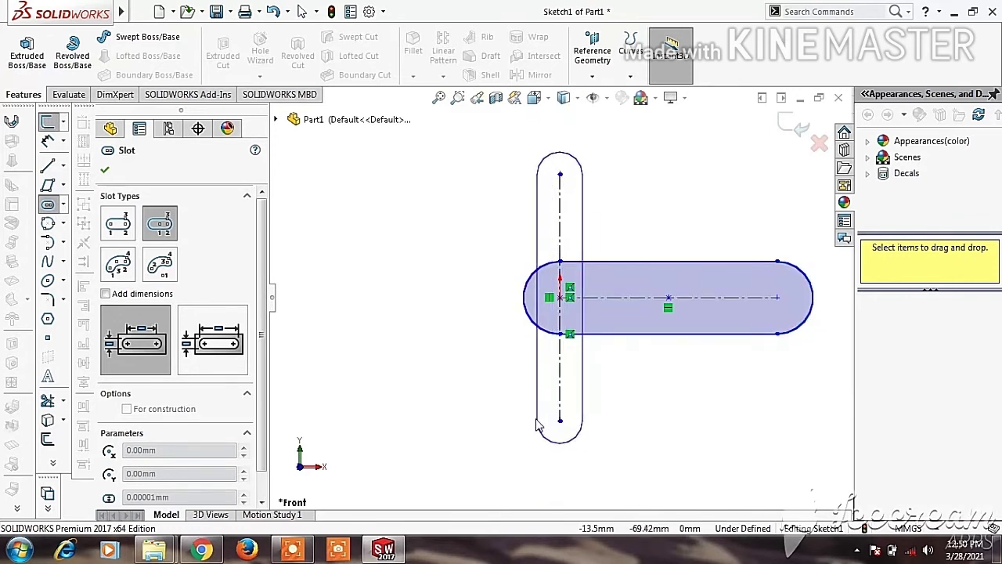
click(524, 429)
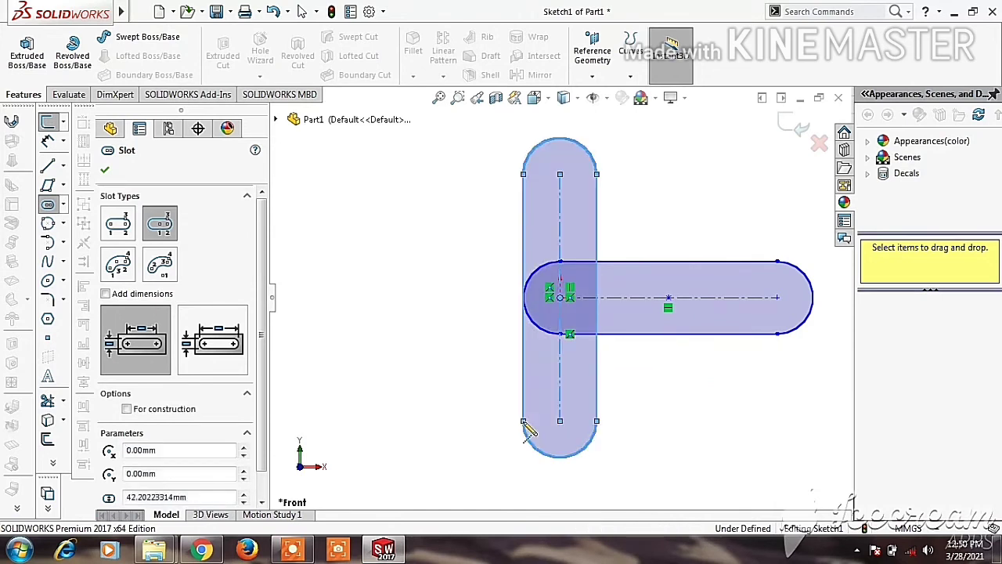
click(64, 205)
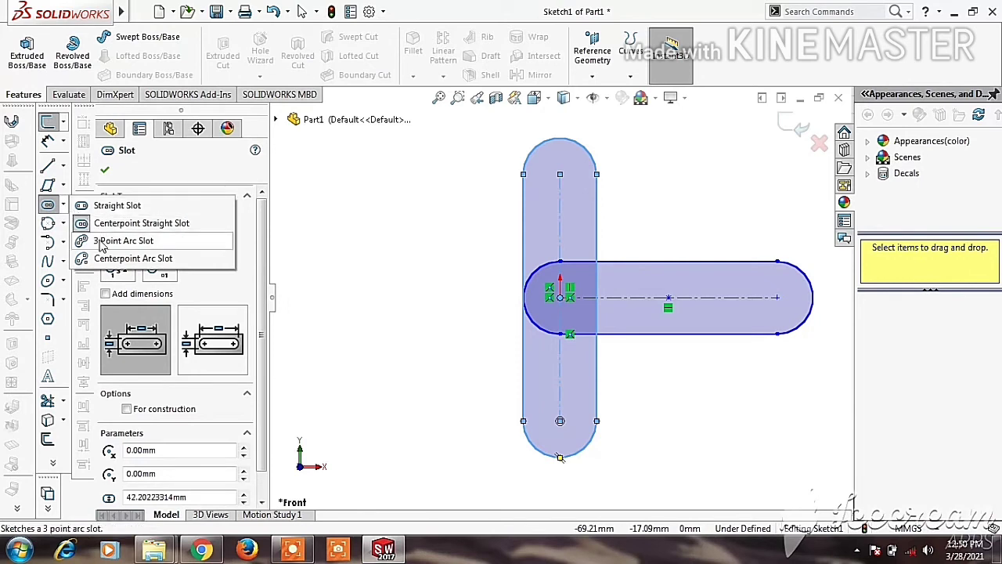
Step: Draw a 42.63 mm-wide 3-point arc slot from the vertical slot's top to the horizontal slot's end
click(102, 241)
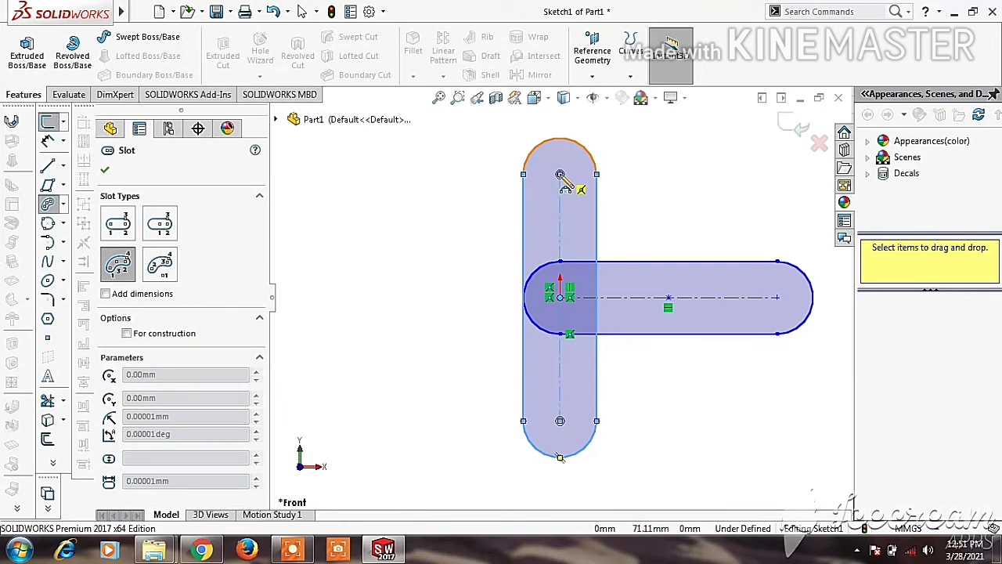
click(560, 174)
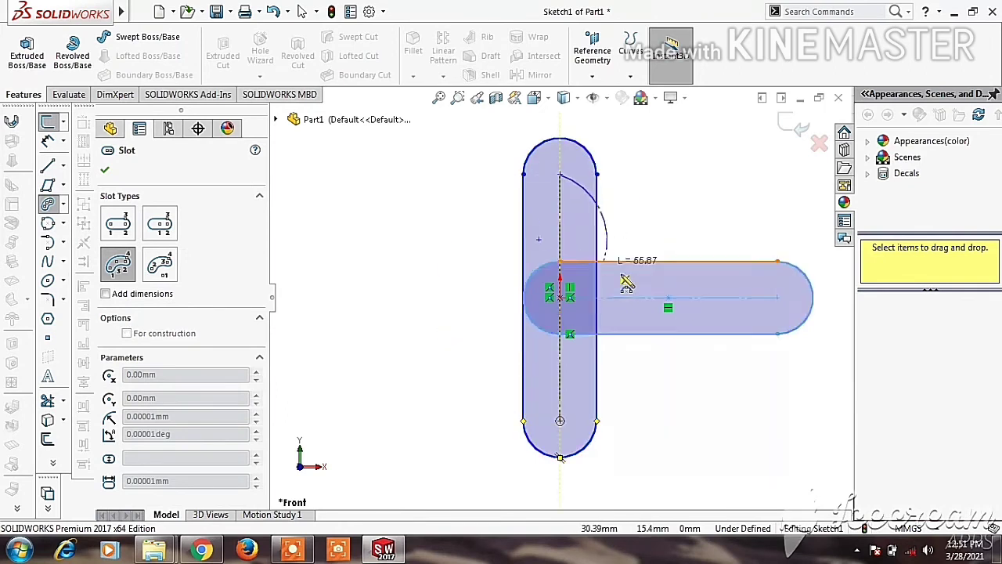
click(778, 299)
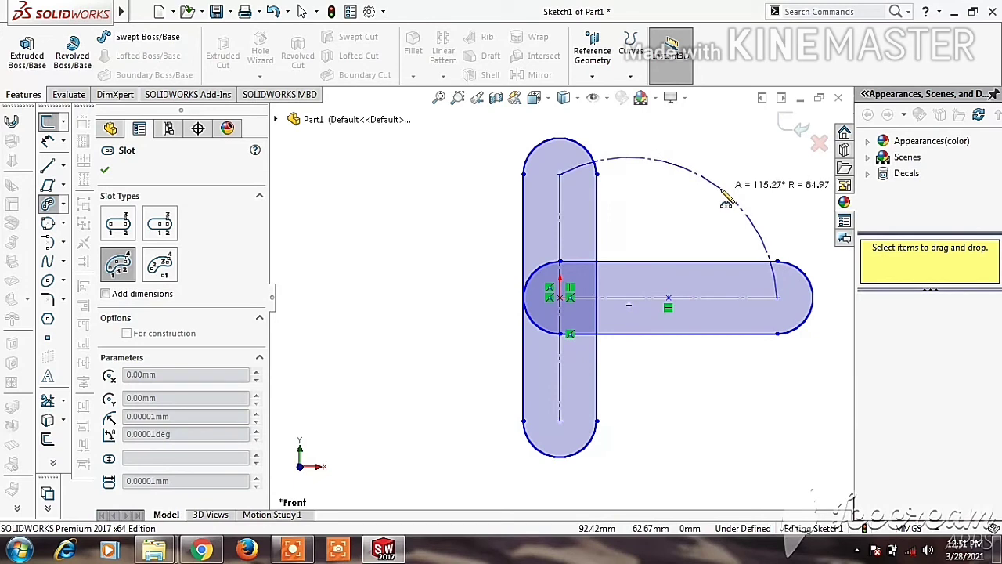
click(726, 200)
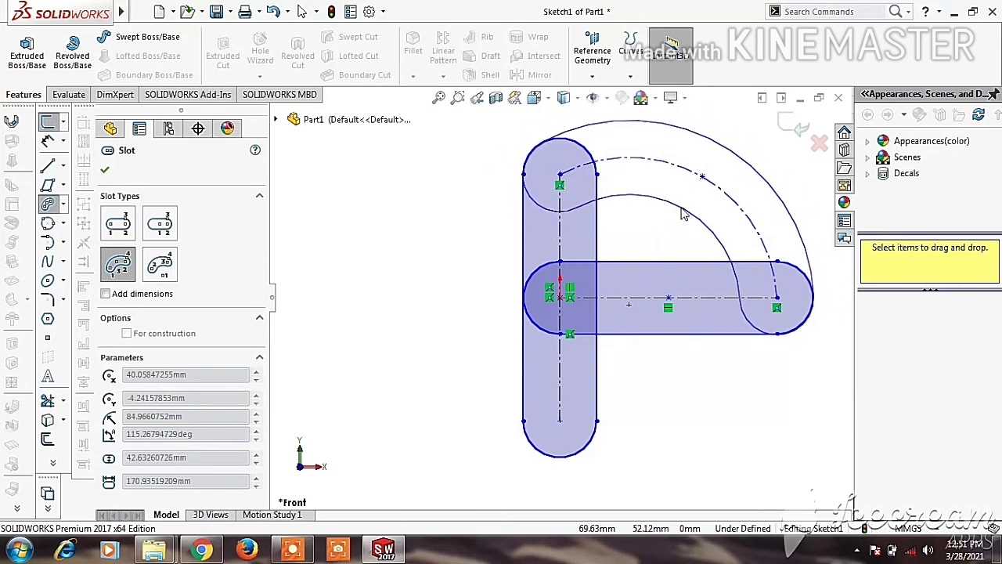
click(682, 213)
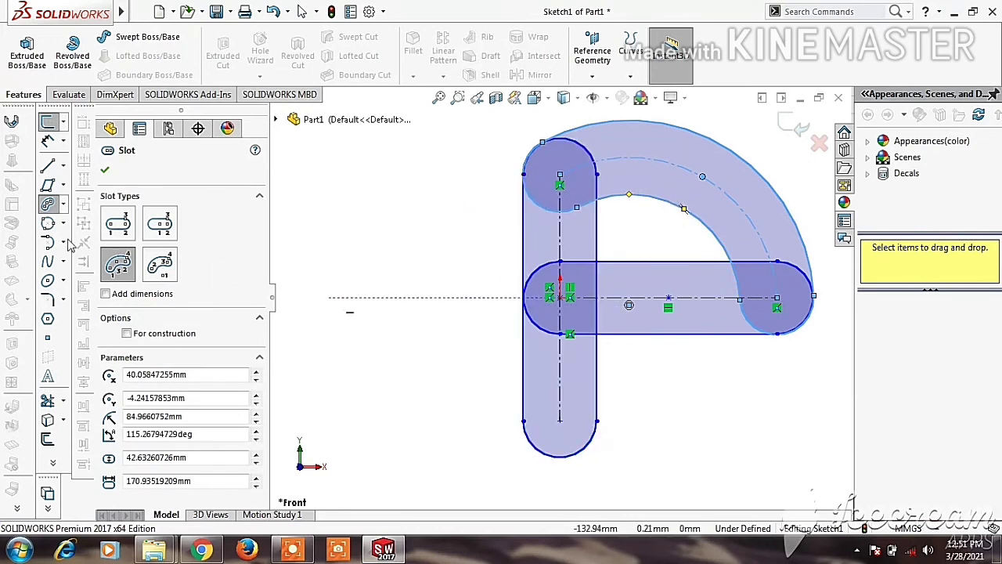
click(64, 205)
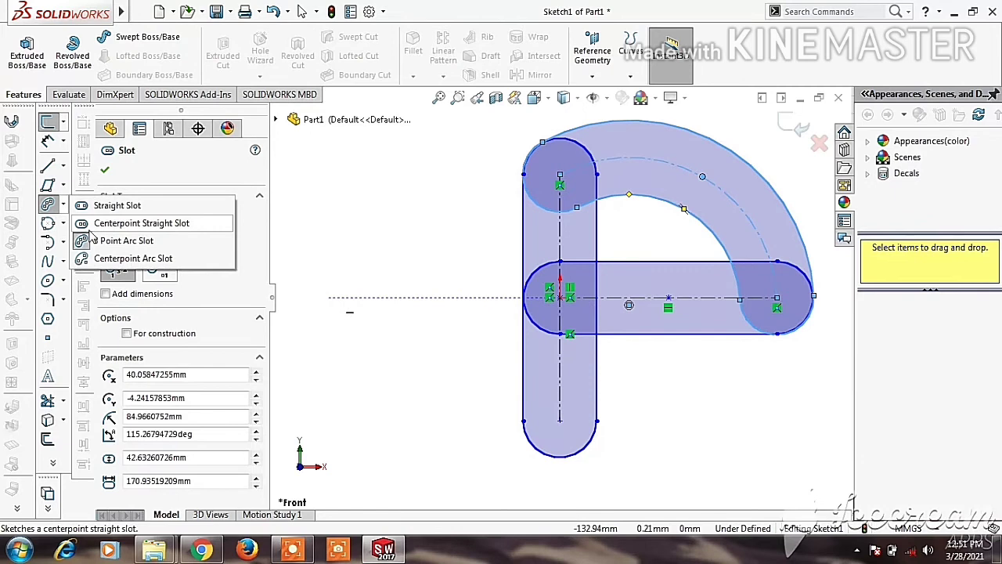
Step: Draw a 270° centerpoint arc slot around the origin, radius 124.92 mm, width 32.61 mm
click(95, 259)
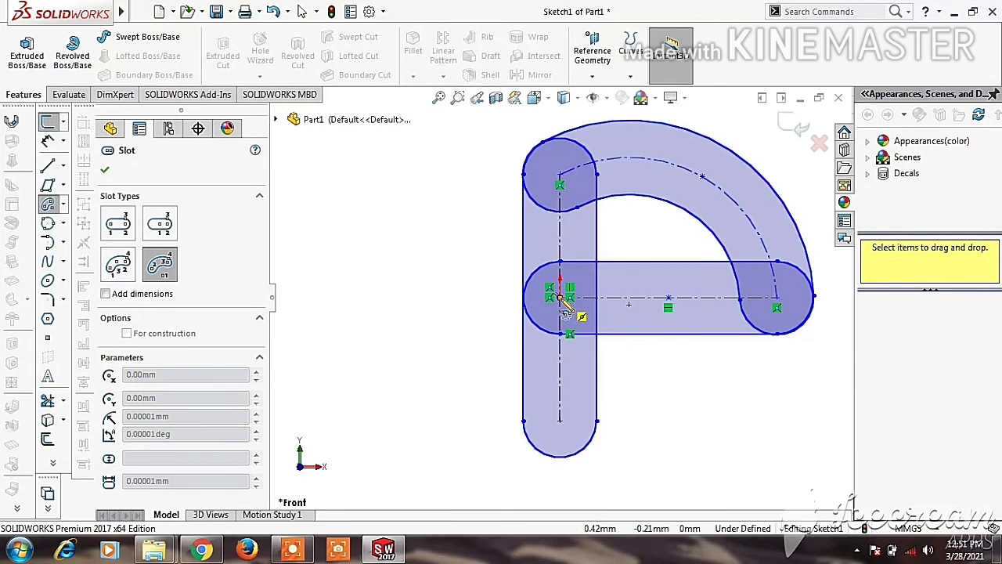
click(560, 297)
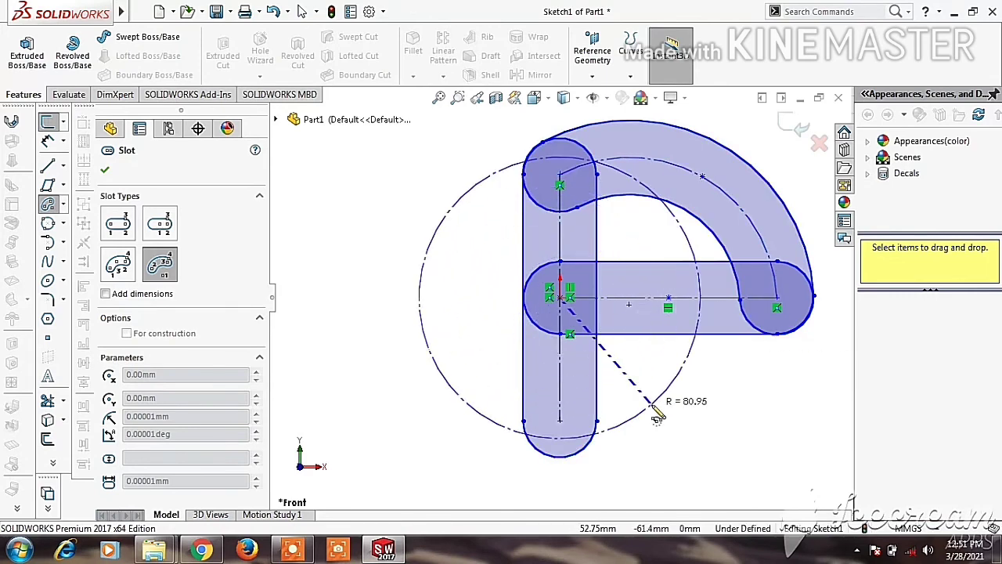
click(778, 298)
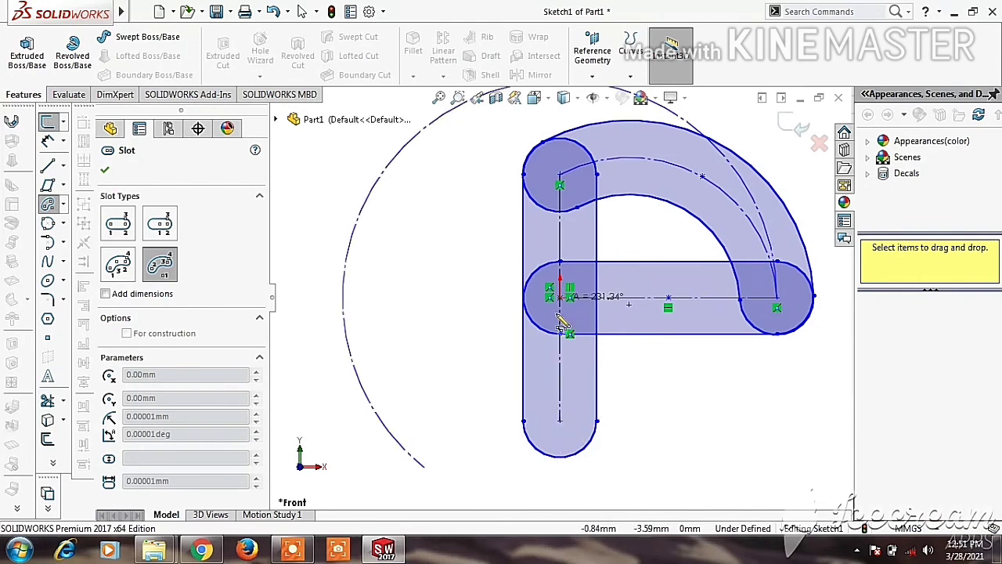
click(561, 423)
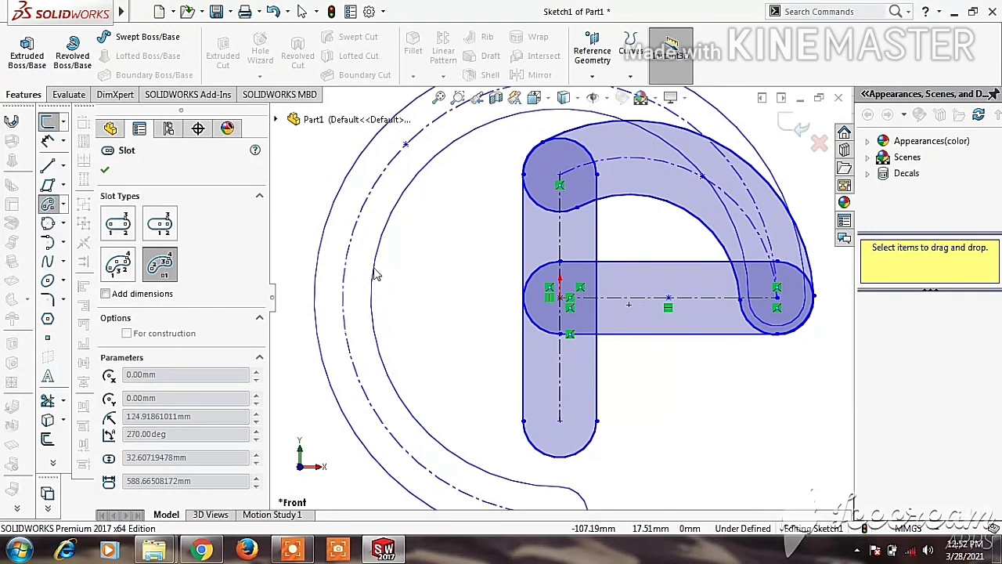
click(376, 274)
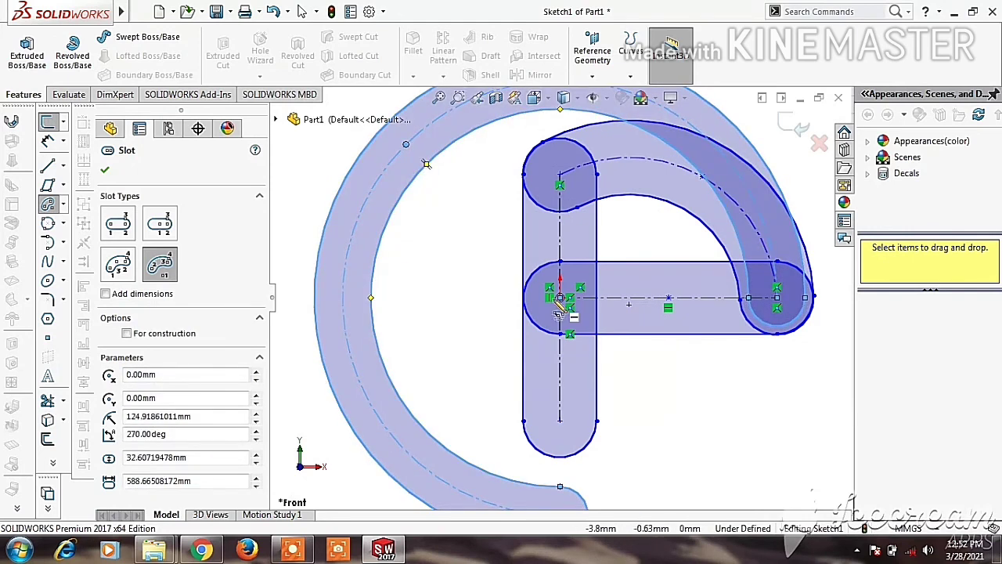